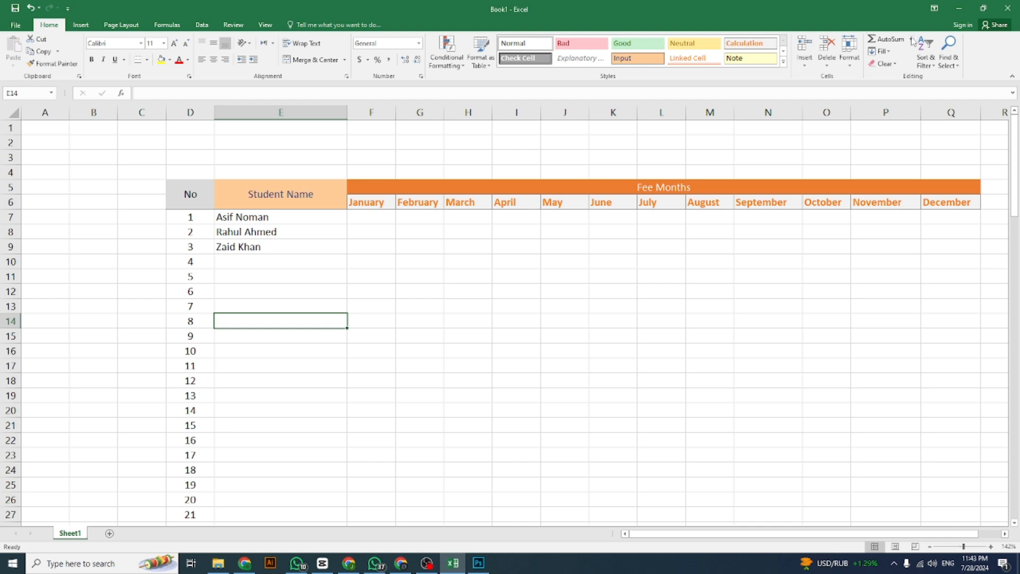
# Step: Enter a fee of 2500 for January, February and March in the first student's row (F7:H7)
pyautogui.click(911, 38)
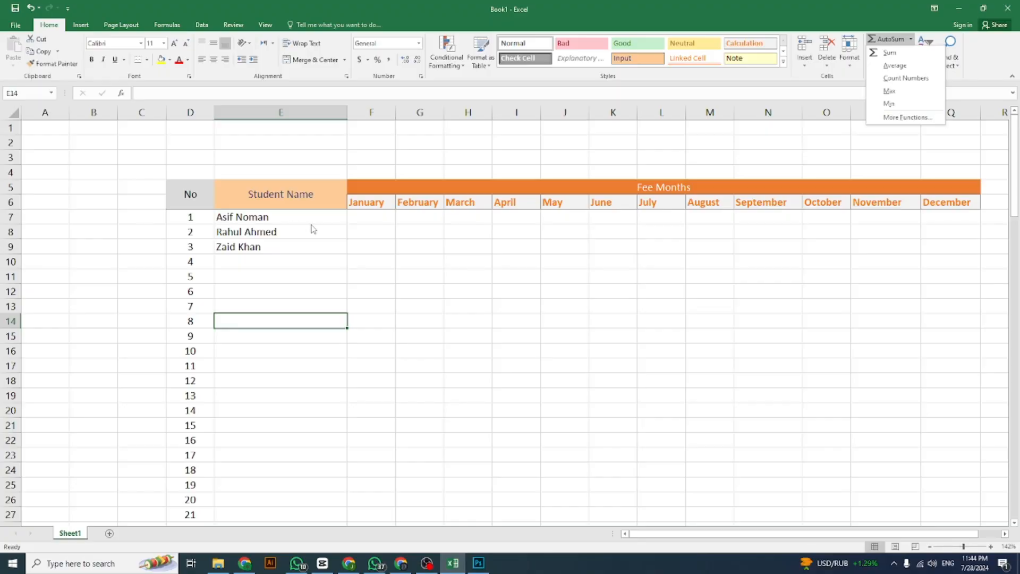
pyautogui.click(374, 221)
pyautogui.click(375, 219)
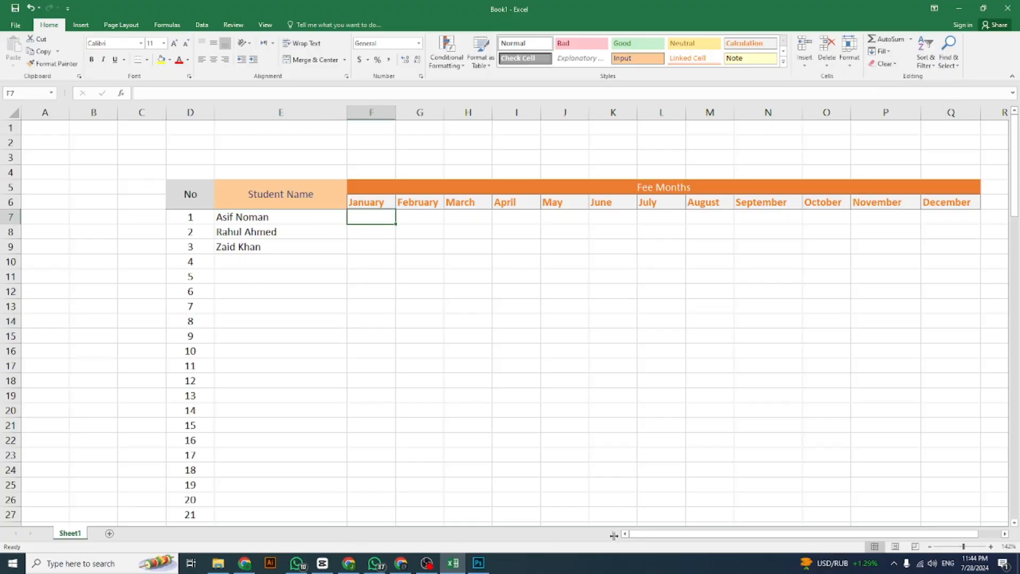
pyautogui.moveTo(683, 534); pyautogui.dragTo(708, 539)
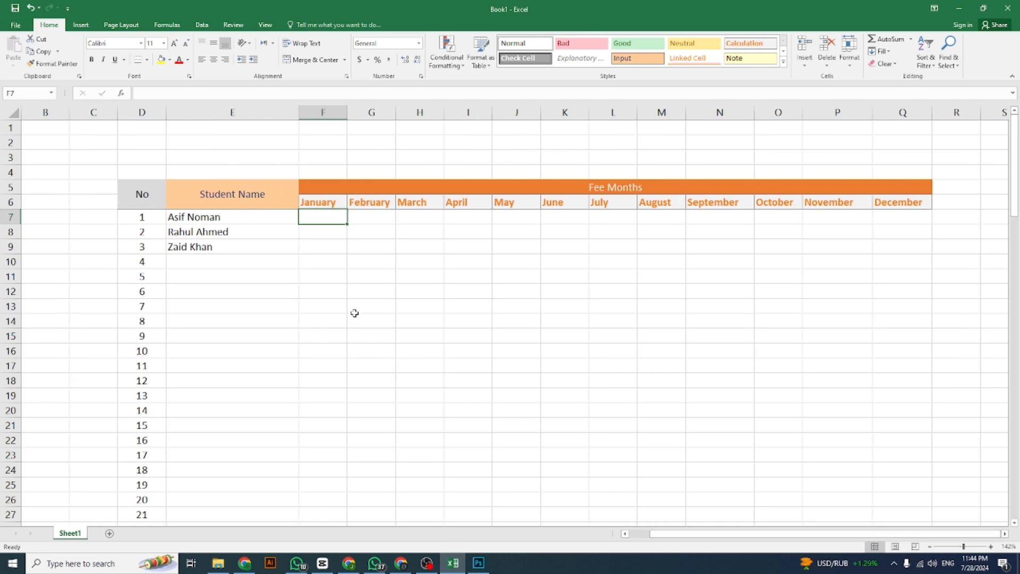
pyautogui.write('2500')
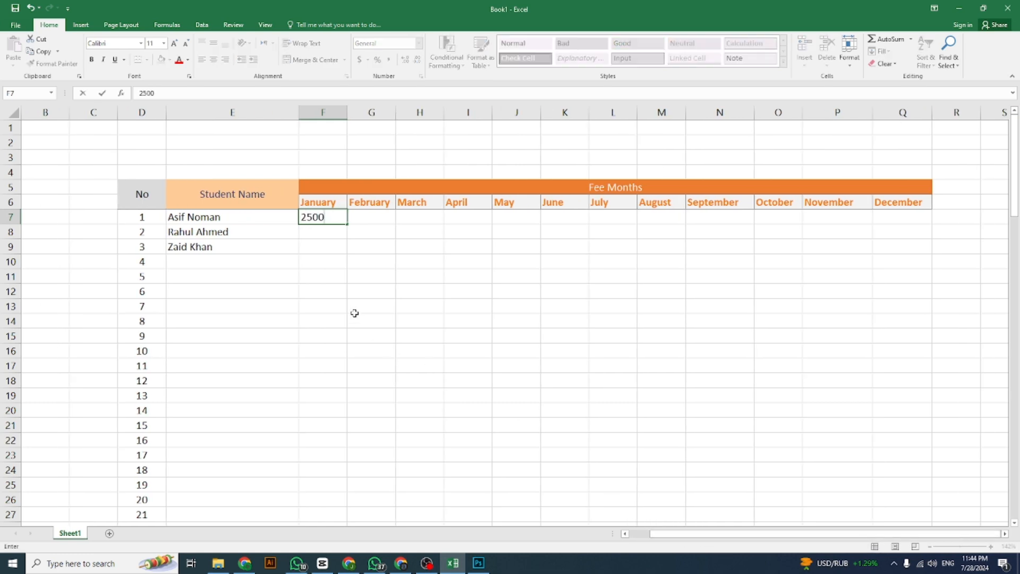
pyautogui.press('Tab')
pyautogui.write('2500')
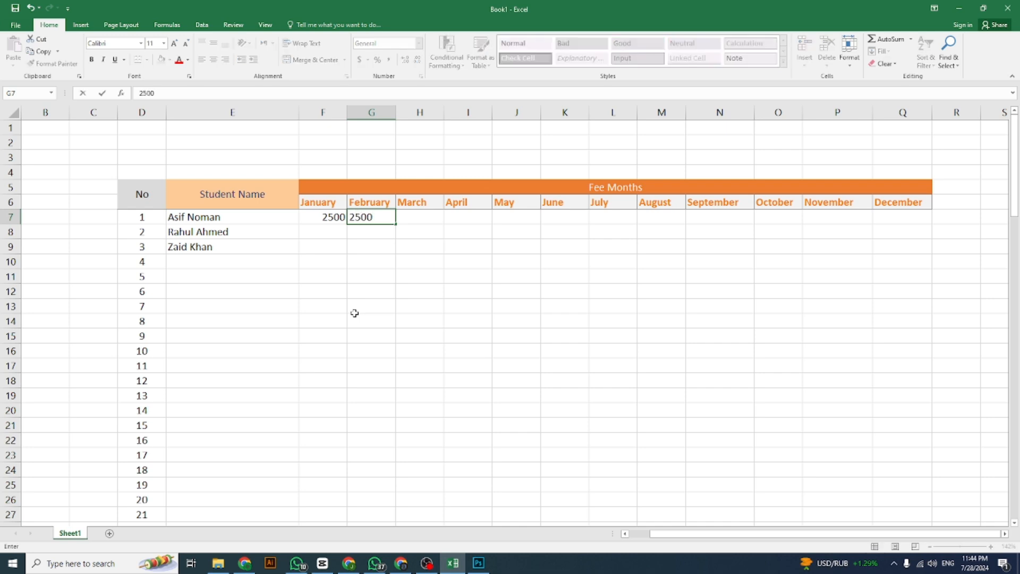
pyautogui.press('Tab')
pyautogui.write('2500')
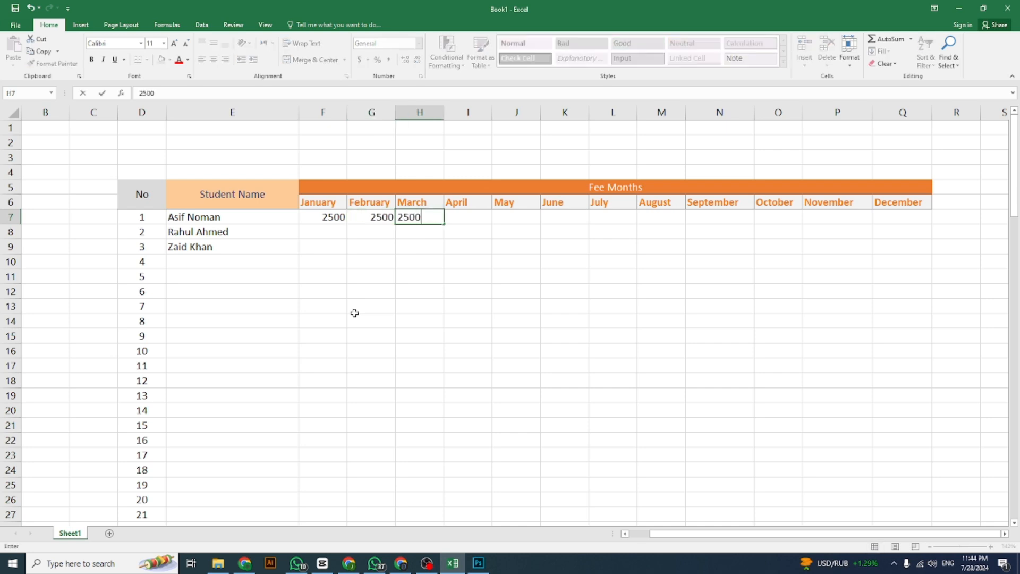
# Step: Enter 2500 as the first student's April fee in cell I7
pyautogui.press('Tab')
pyautogui.write('4500')
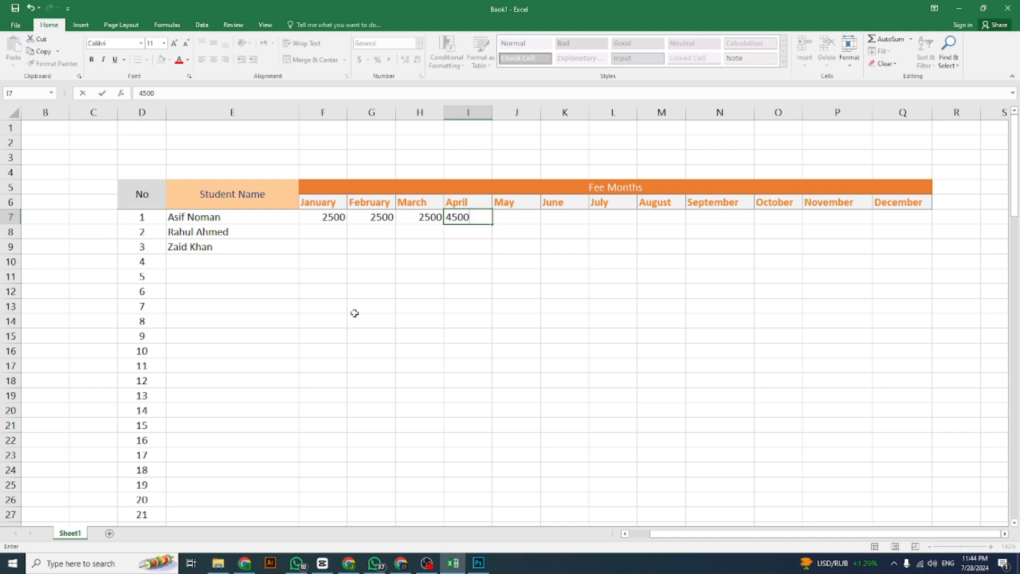
pyautogui.press('Left')
pyautogui.press('Right')
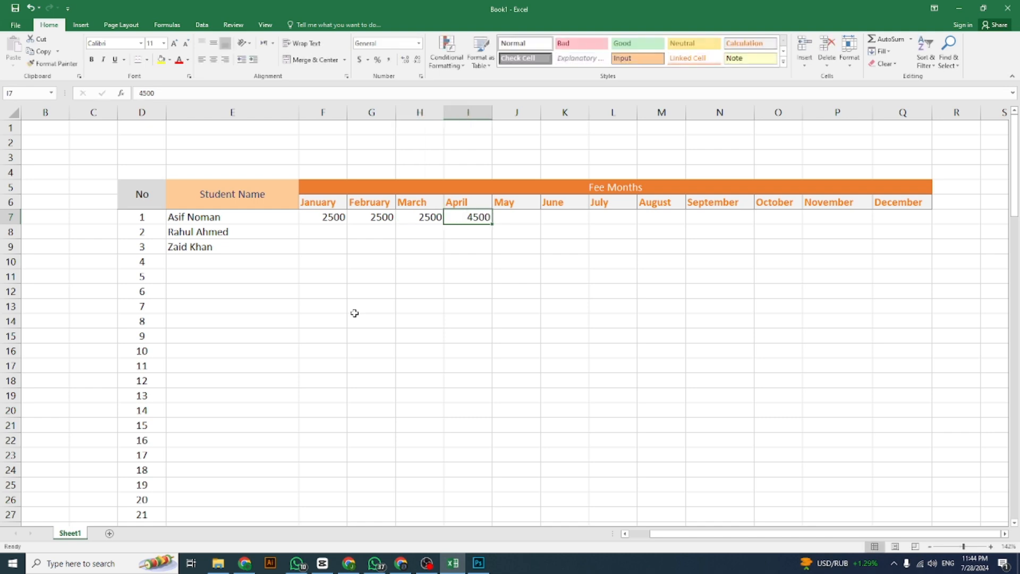
pyautogui.press('BackSpace')
pyautogui.write('2500')
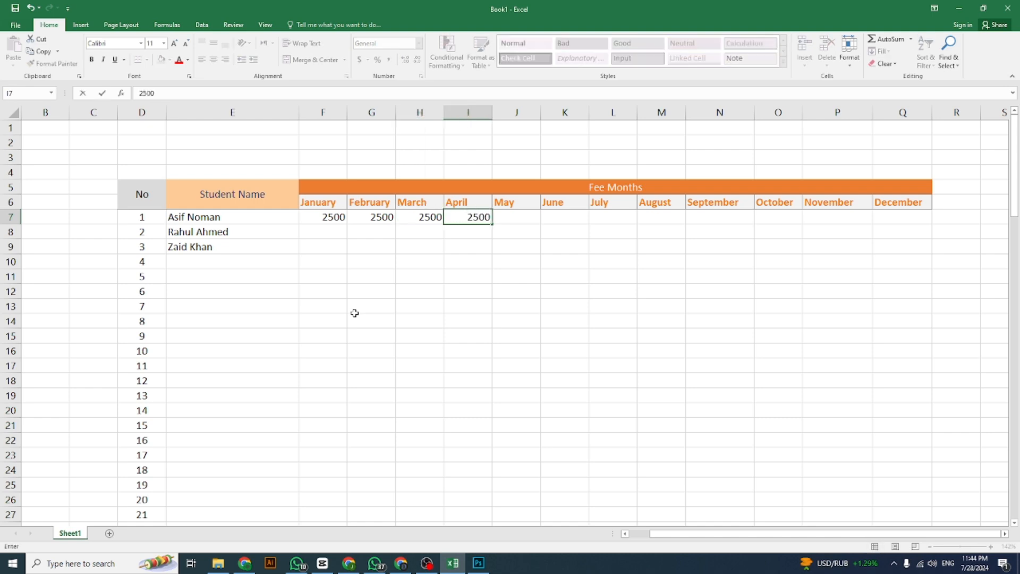
pyautogui.press('Return')
# Step: Enter 3500 as the second student's January fee in F8 and fill it across through August
pyautogui.press('Left')
pyautogui.press('Left')
pyautogui.press('Left')
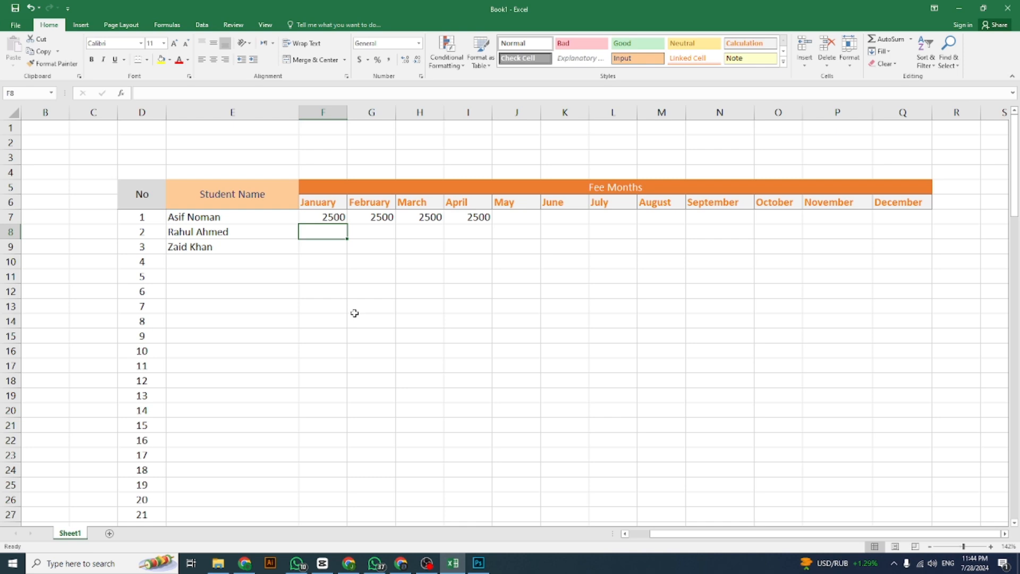
pyautogui.write('3500')
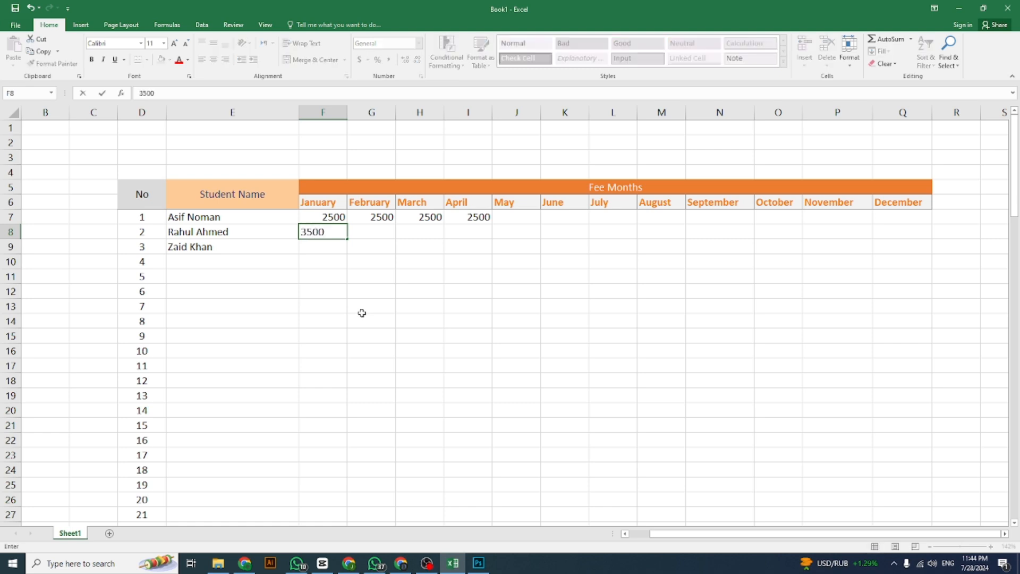
pyautogui.click(358, 312)
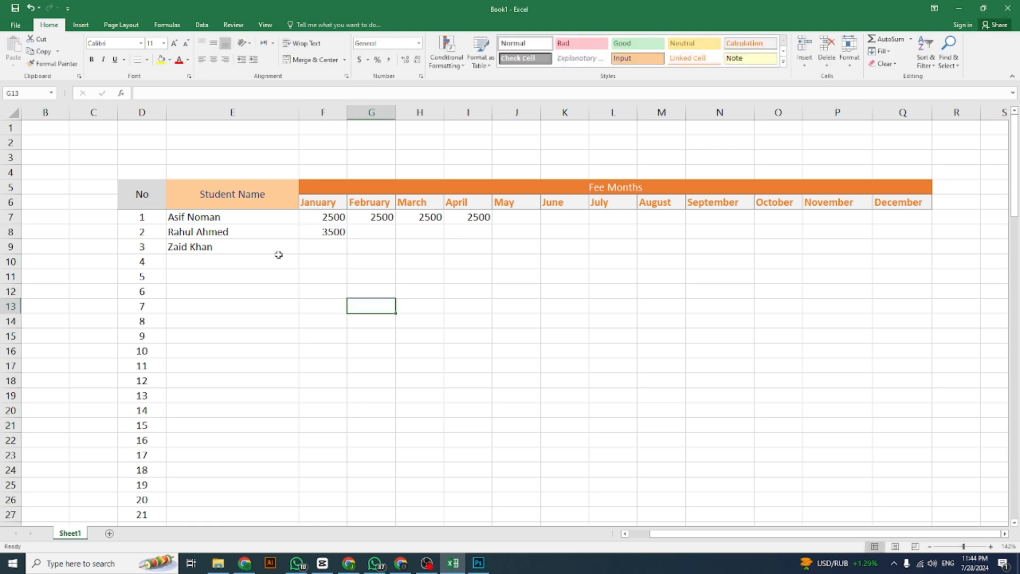
pyautogui.click(336, 238)
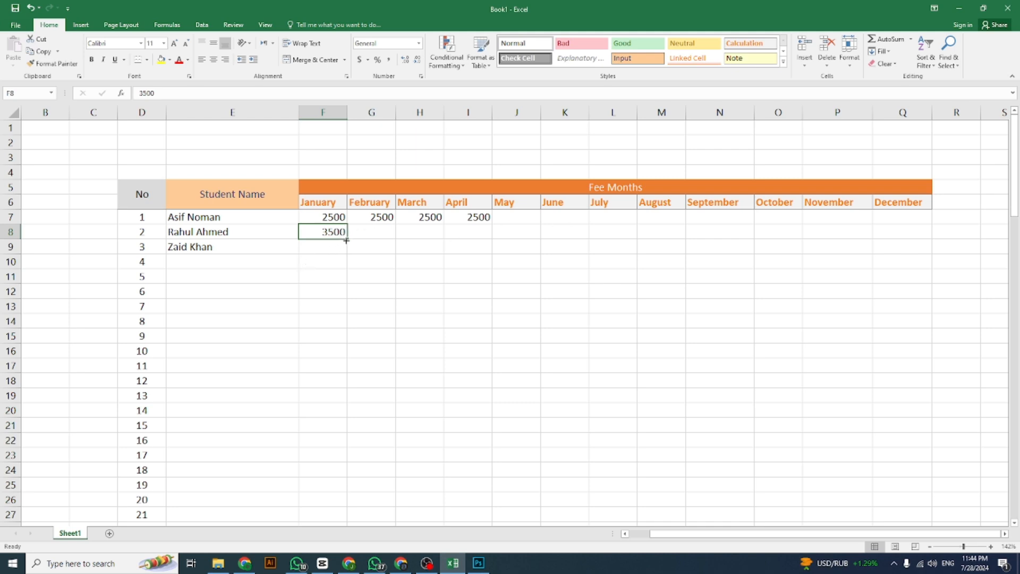
pyautogui.moveTo(347, 240); pyautogui.dragTo(665, 234)
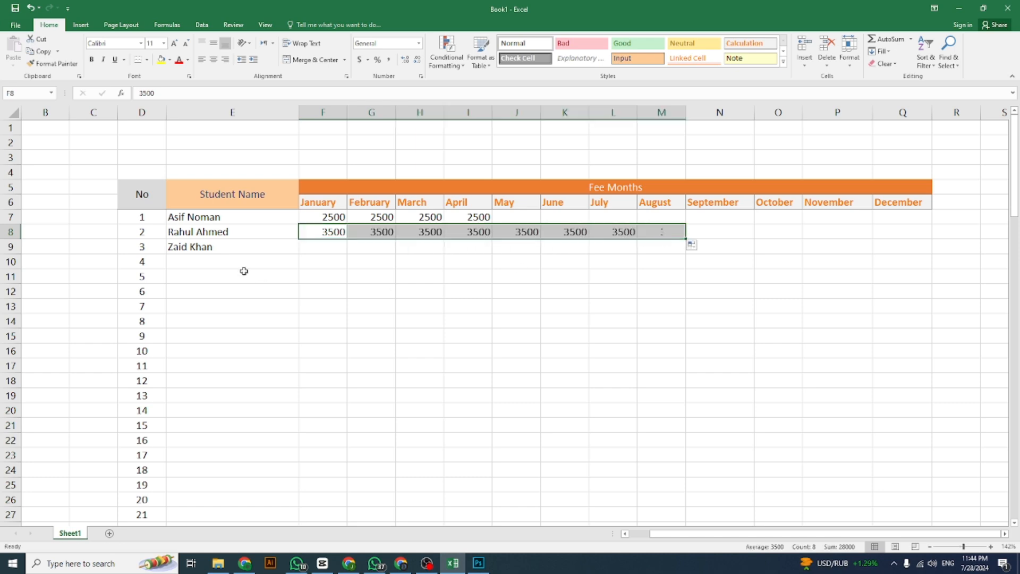
# Step: Enter 3000 as the third student's January fee in F9 and fill it across through October
pyautogui.click(318, 246)
pyautogui.write('3500')
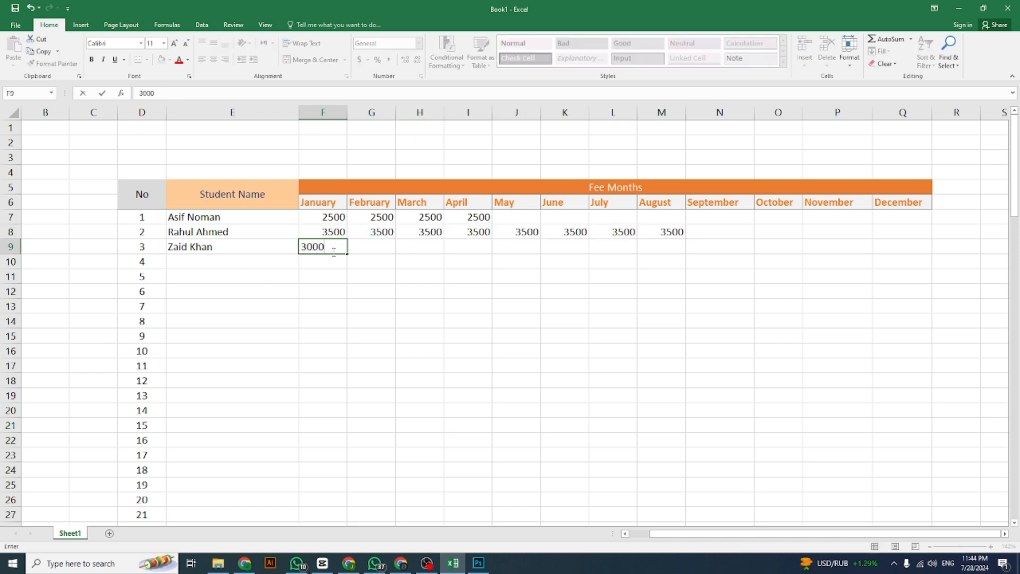
pyautogui.click(362, 300)
pyautogui.click(333, 248)
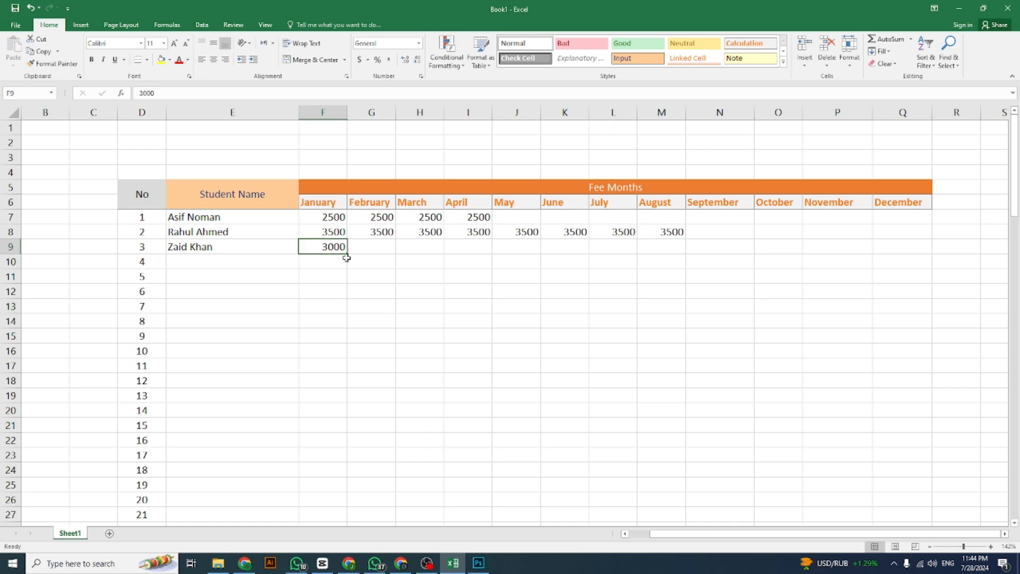
pyautogui.moveTo(346, 254); pyautogui.dragTo(792, 256)
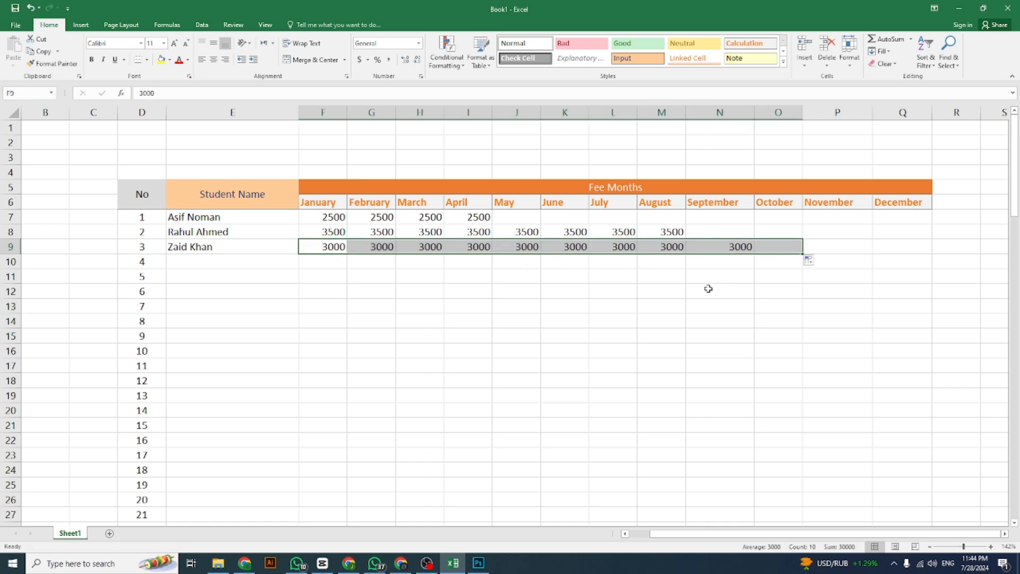
pyautogui.click(710, 291)
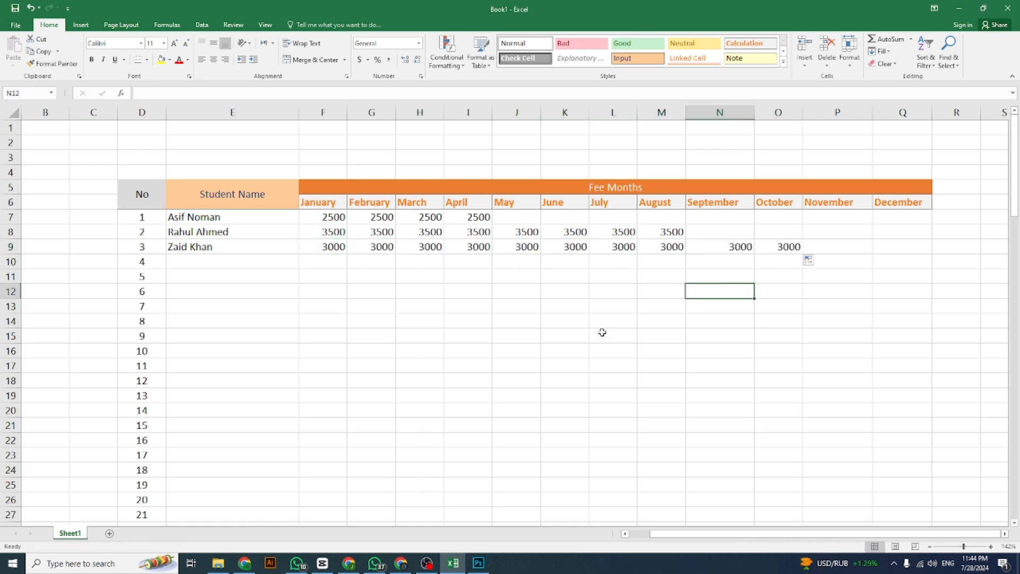
# Step: Add the header "Total" in cell R6, directly after the December column
pyautogui.click(956, 190)
pyautogui.click(956, 199)
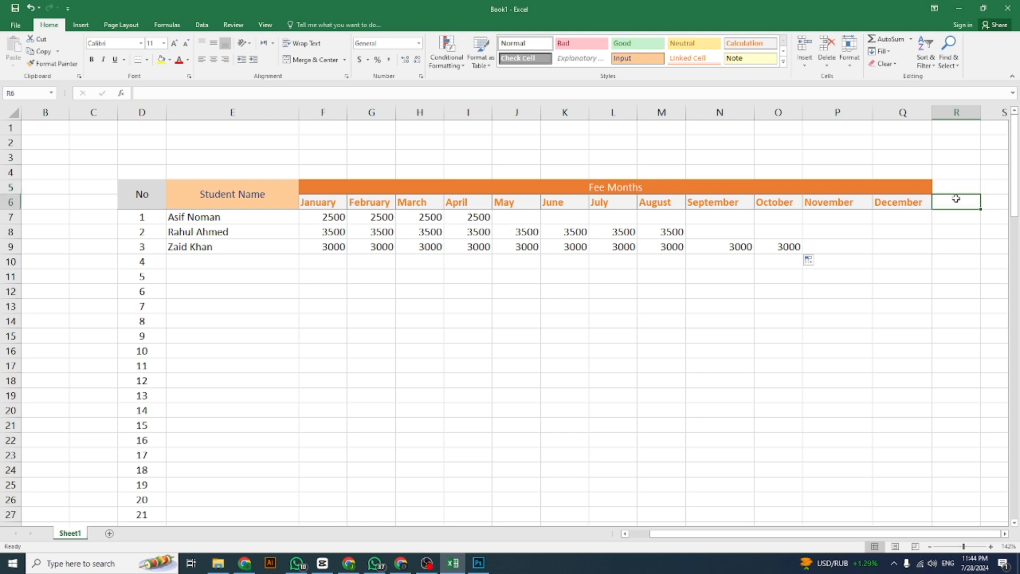
pyautogui.write('Toptal')
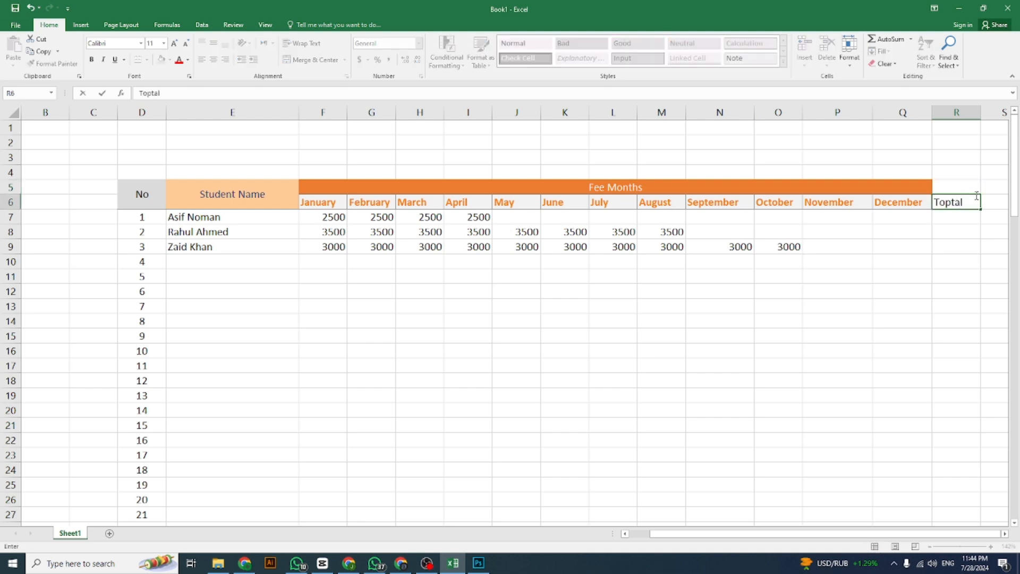
pyautogui.press('Left')
pyautogui.press('Right')
pyautogui.press('BackSpace')
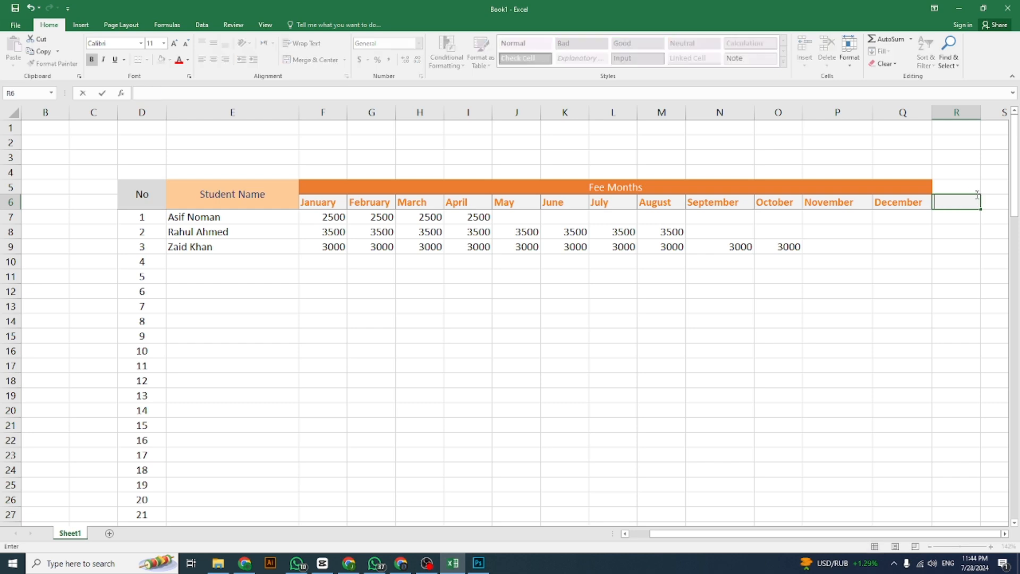
pyautogui.write('Total')
pyautogui.click(968, 259)
# Step: Merge and center R5:R6 for the Total header, middle-align it and apply the Neutral cell style
pyautogui.moveTo(968, 192); pyautogui.dragTo(972, 198)
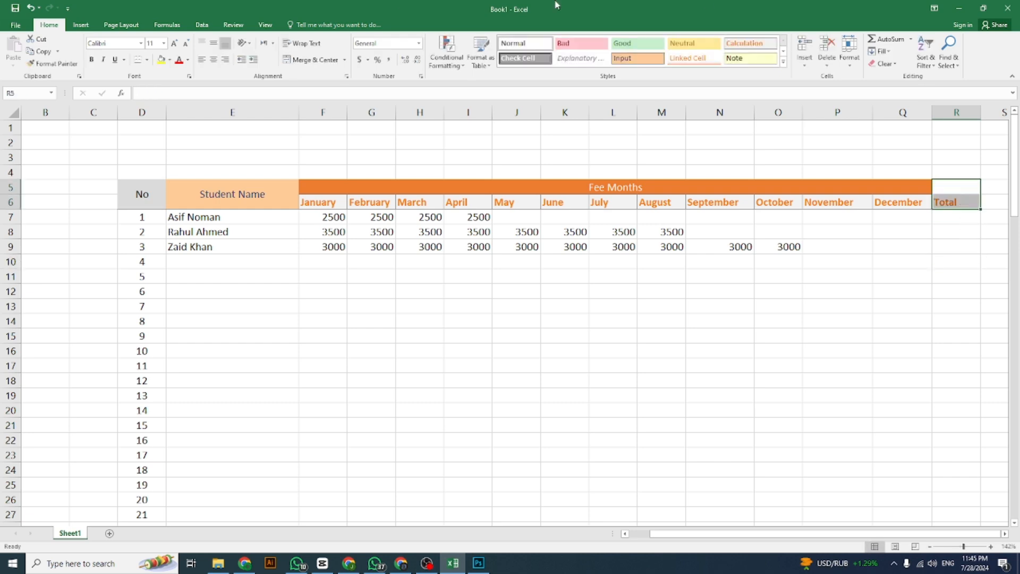
pyautogui.click(314, 59)
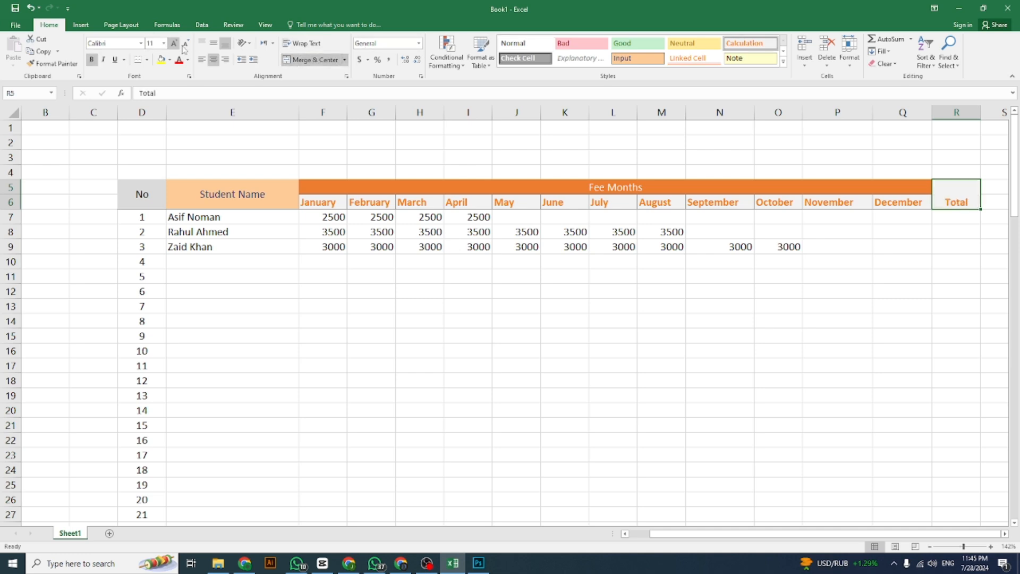
pyautogui.click(213, 43)
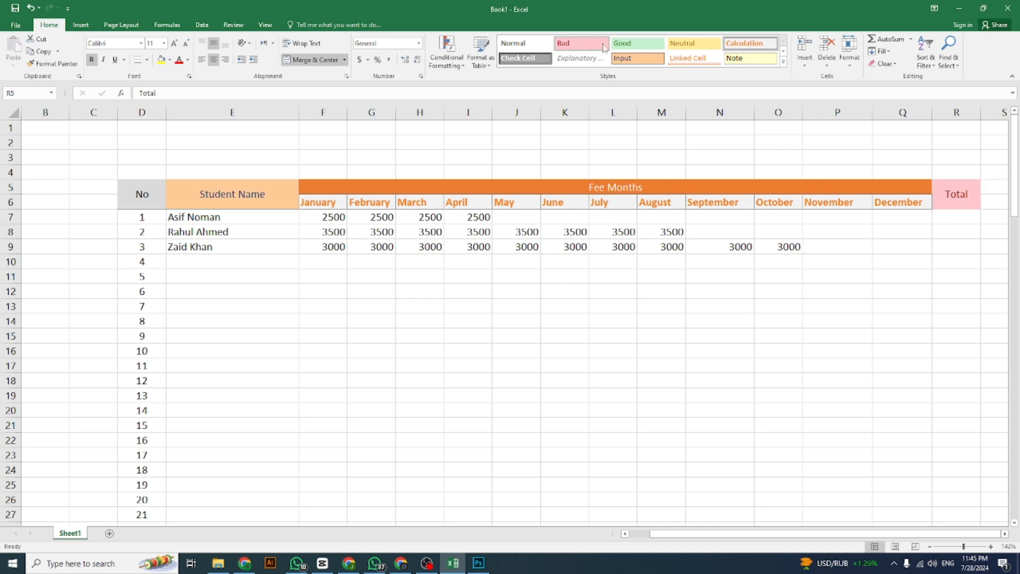
pyautogui.click(693, 43)
pyautogui.click(990, 289)
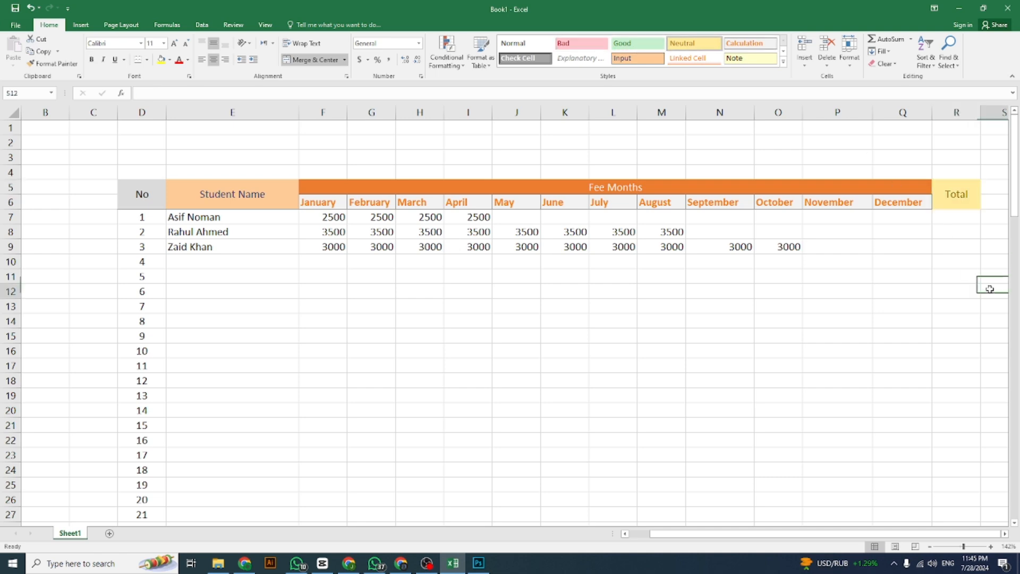
# Step: Use AutoSum in R7 to total the first student's January to December fees with =SUM(F7:Q7)
pyautogui.click(955, 217)
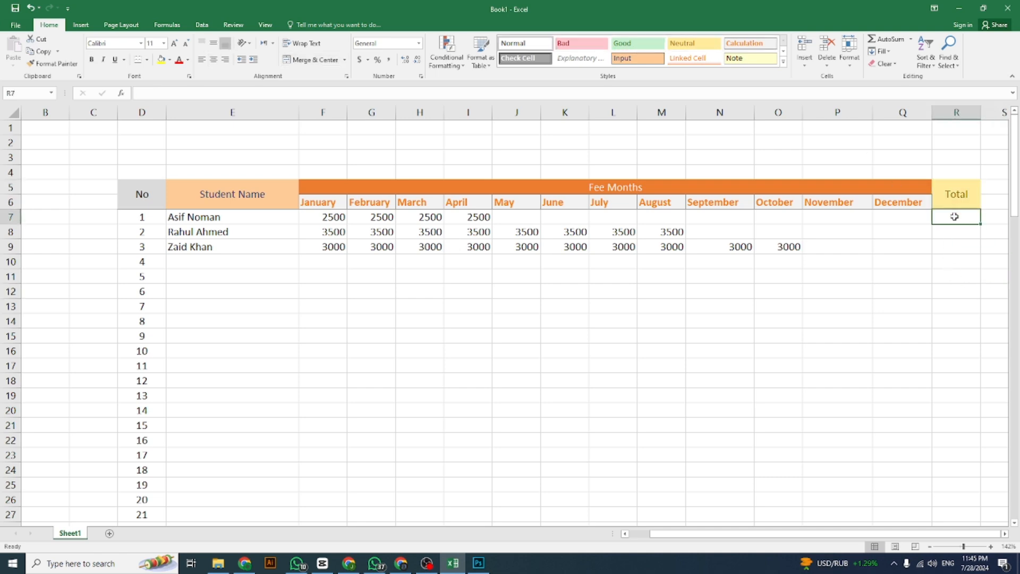
pyautogui.click(911, 40)
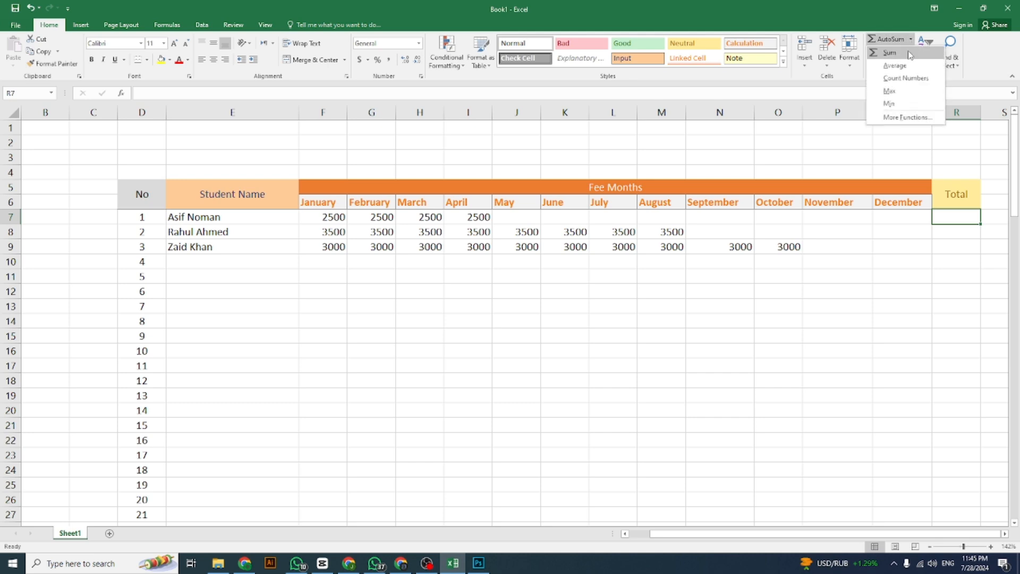
pyautogui.click(902, 53)
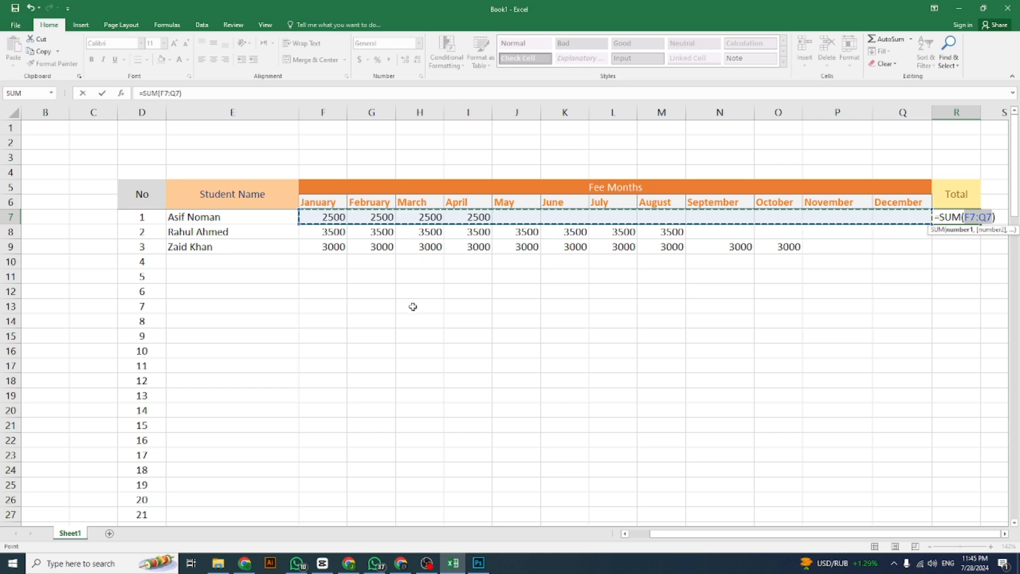
pyautogui.click(317, 218)
pyautogui.moveTo(318, 218); pyautogui.dragTo(891, 213)
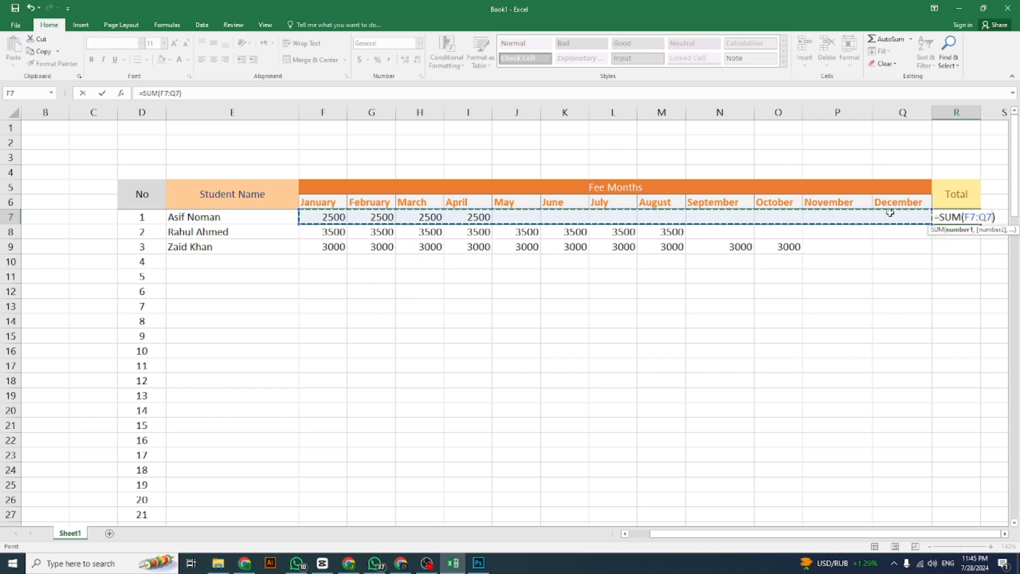
pyautogui.press('Return')
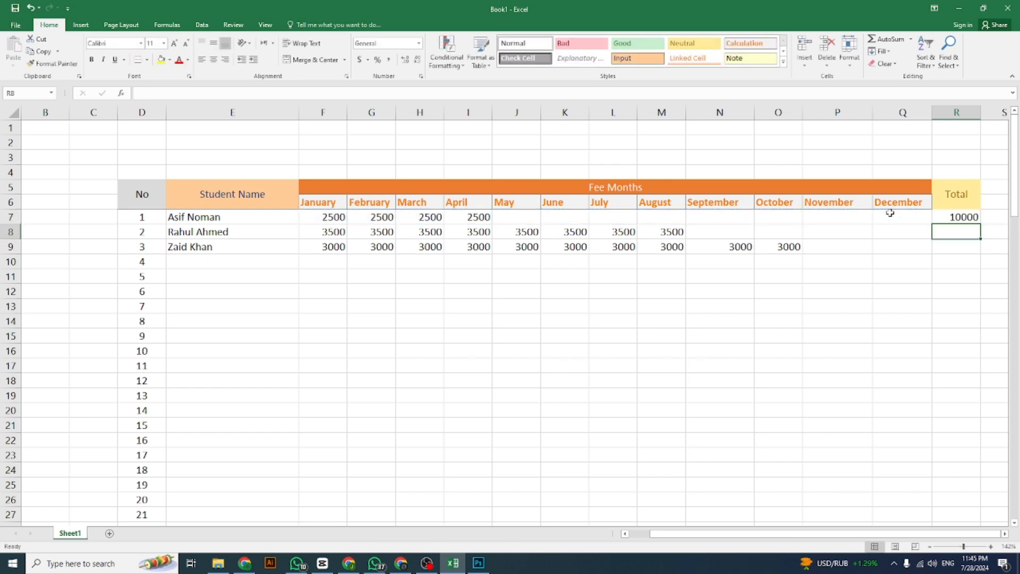
# Step: Fill the SUM formula from R7 down to R9 for the other two students
pyautogui.click(965, 218)
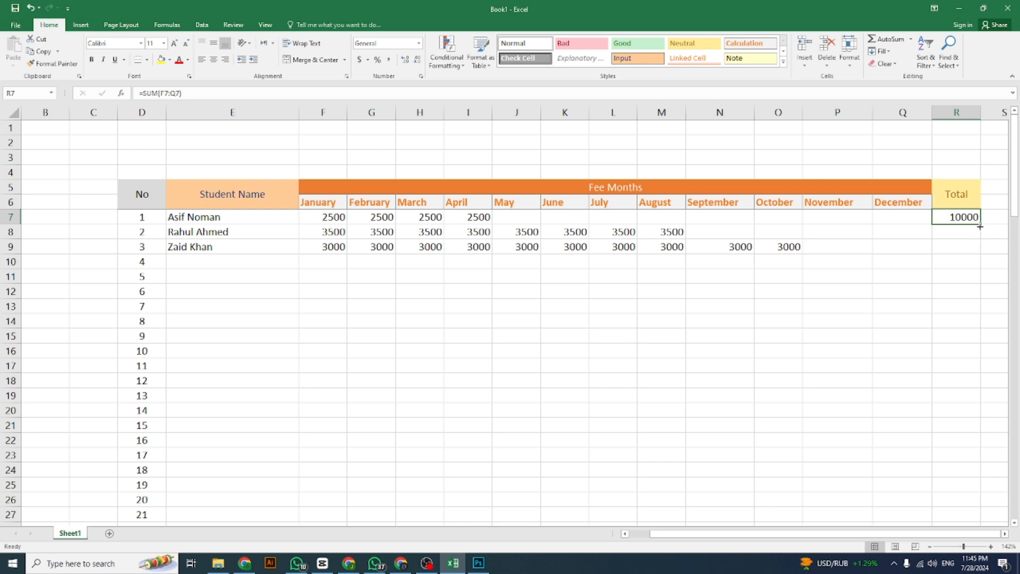
pyautogui.moveTo(980, 229); pyautogui.dragTo(976, 250)
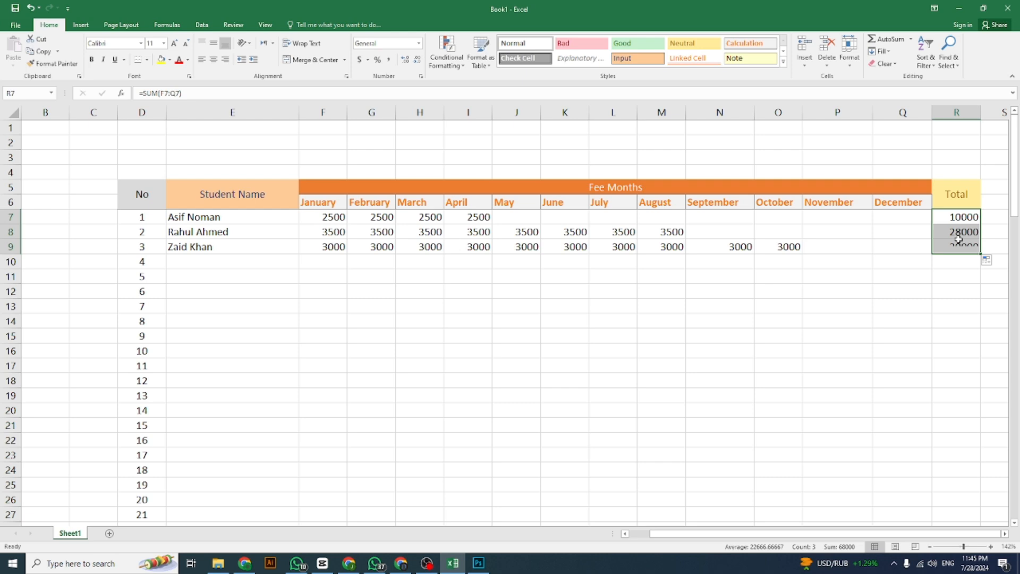
pyautogui.click(898, 383)
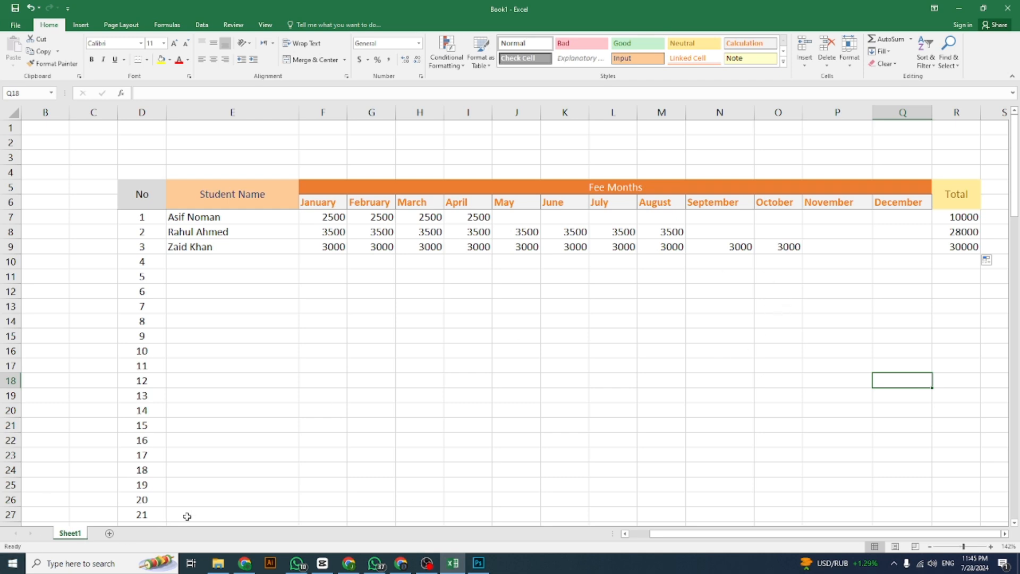
pyautogui.click(911, 40)
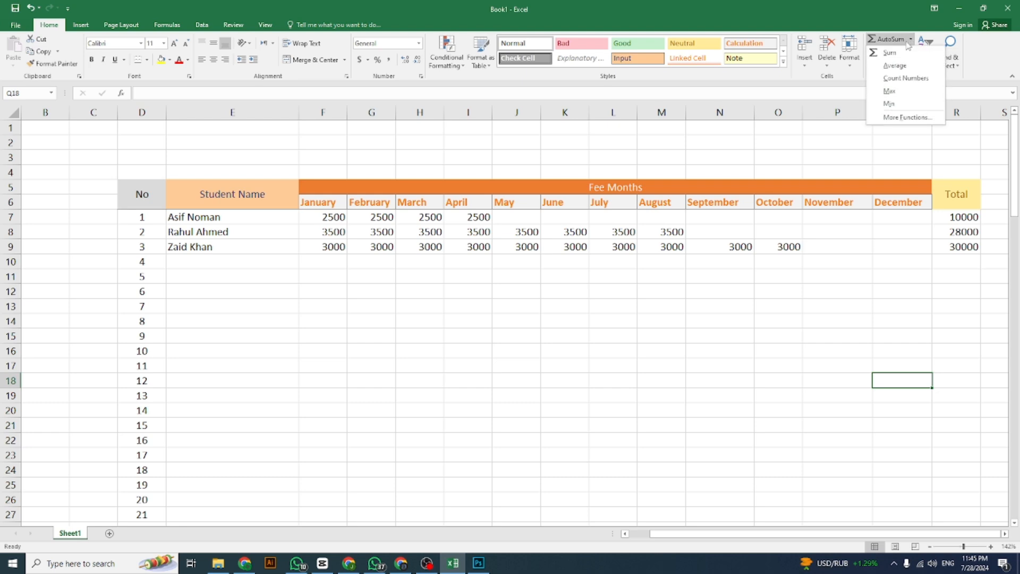
pyautogui.click(831, 309)
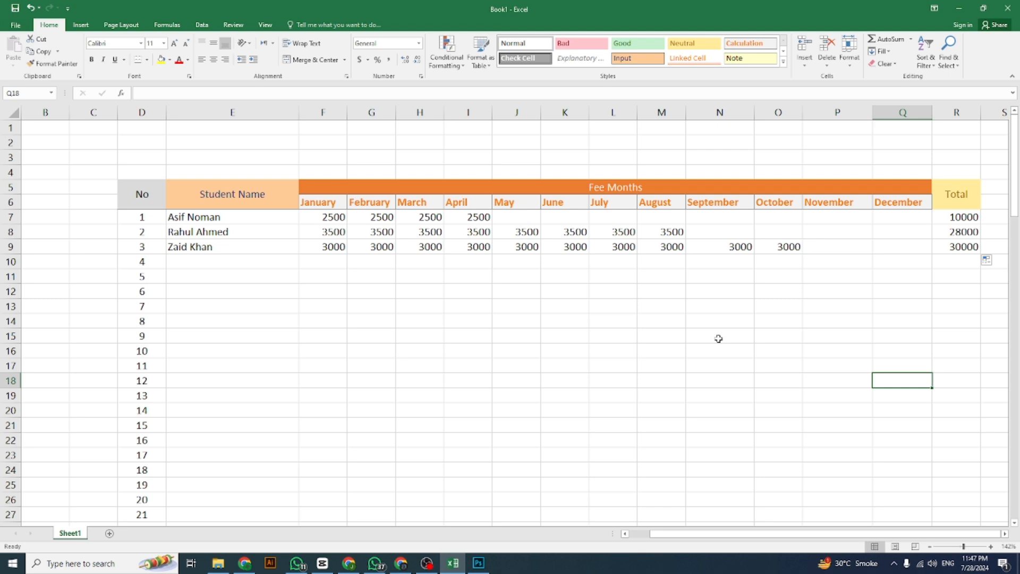
# Step: Add the label "Average" in cell N2 above the fee table and apply the 40% - Accent6 cell style
pyautogui.scroll(-5, 691, 335)
pyautogui.scroll(5, 659, 355)
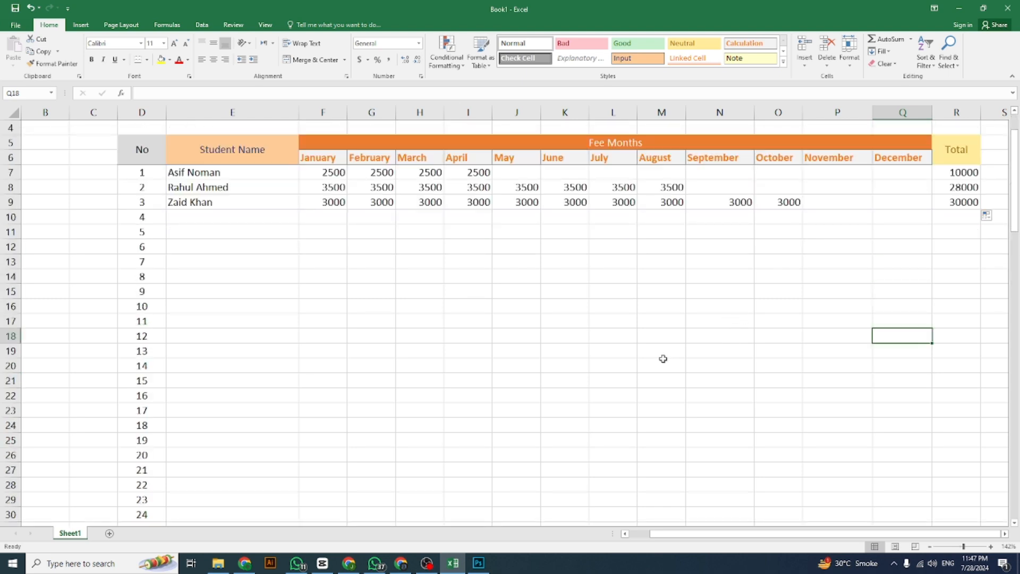
pyautogui.click(714, 139)
pyautogui.write('A')
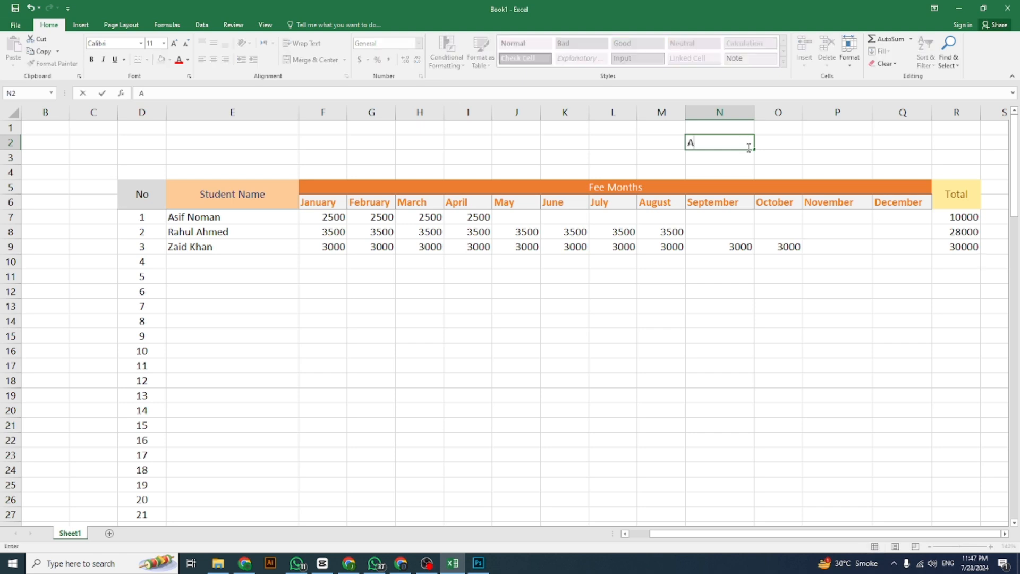
pyautogui.write('verage')
pyautogui.click(734, 166)
pyautogui.click(734, 139)
pyautogui.click(784, 63)
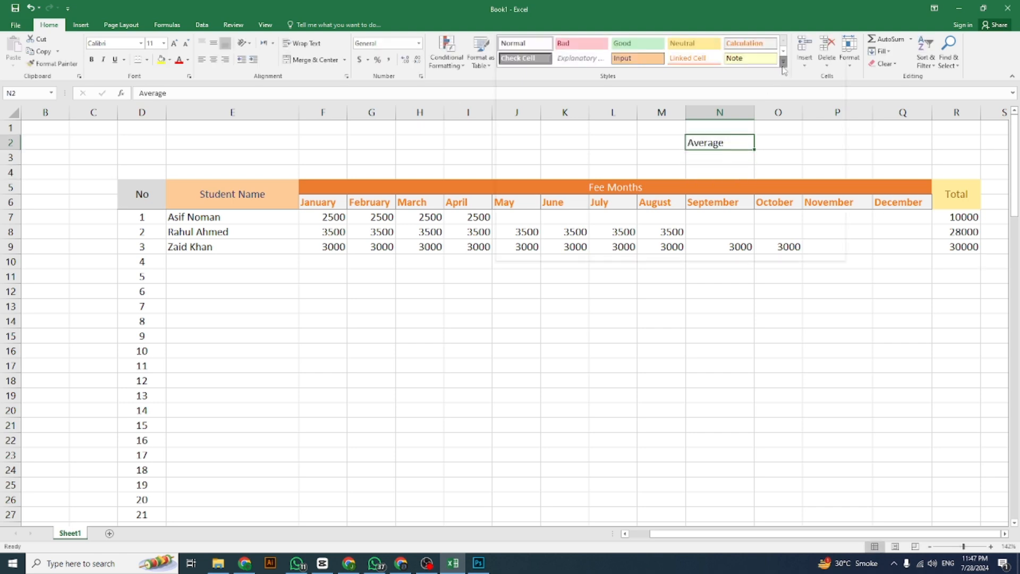
pyautogui.click(793, 163)
# Step: Use the AutoSum Average function in O2 to average the students' January fees with =AVERAGE(F7:F9)
pyautogui.click(763, 140)
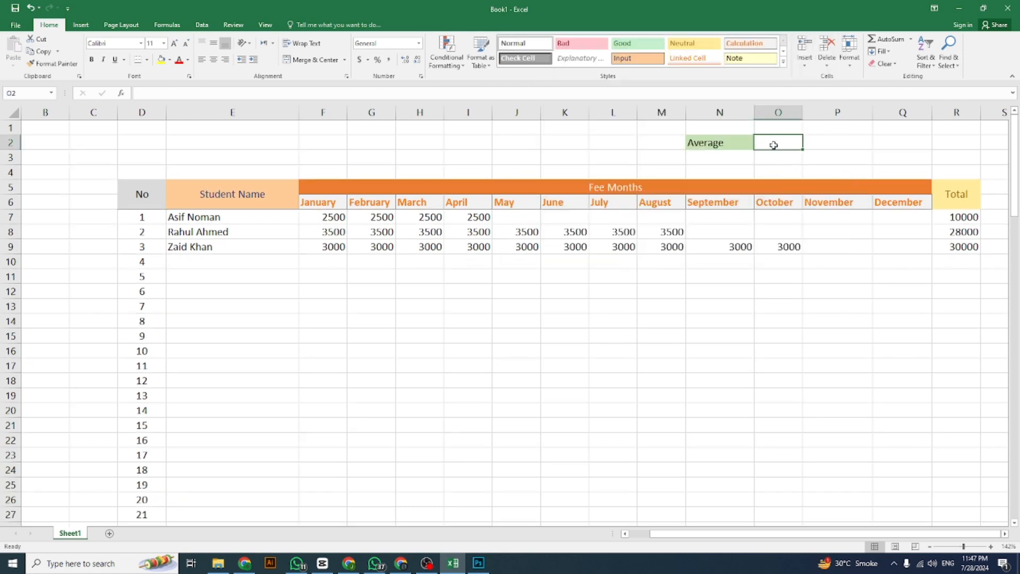
pyautogui.click(910, 39)
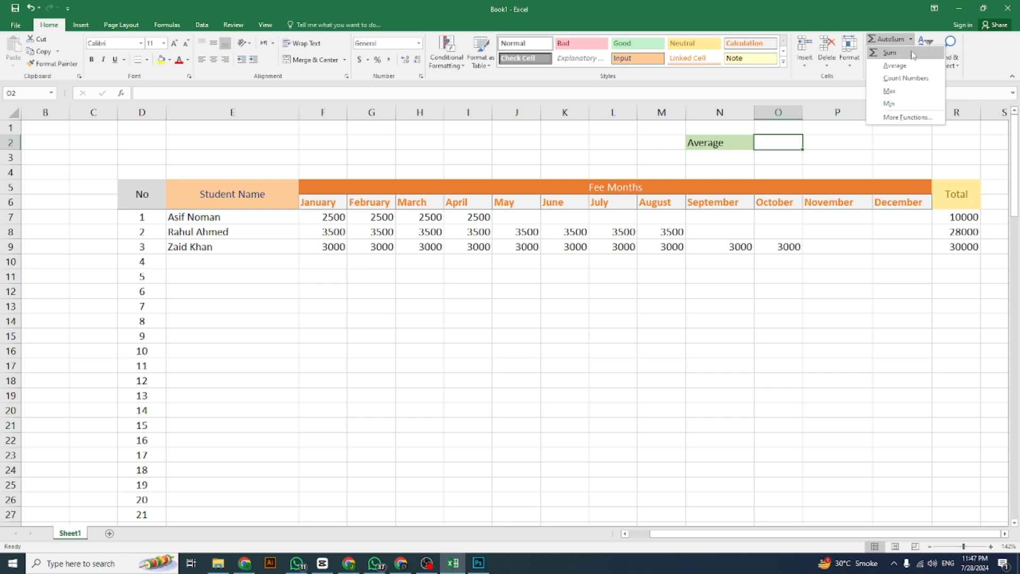
pyautogui.click(895, 66)
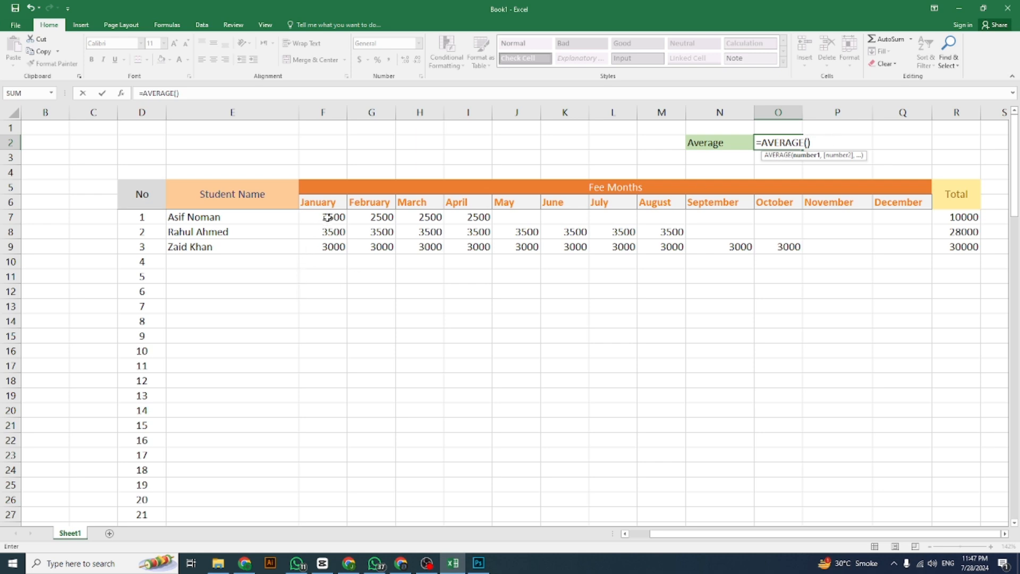
pyautogui.moveTo(328, 217); pyautogui.dragTo(322, 246)
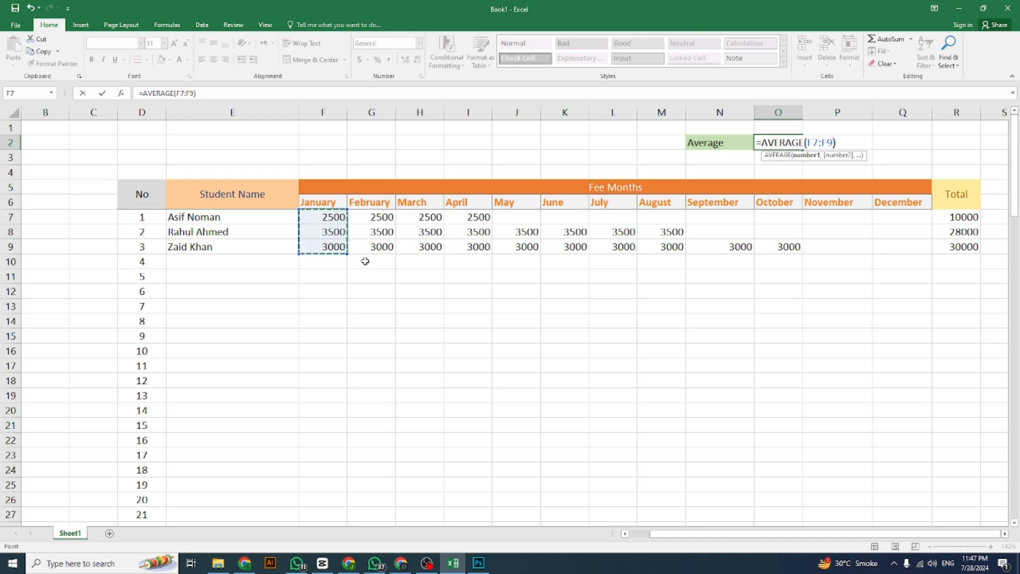
pyautogui.press('Return')
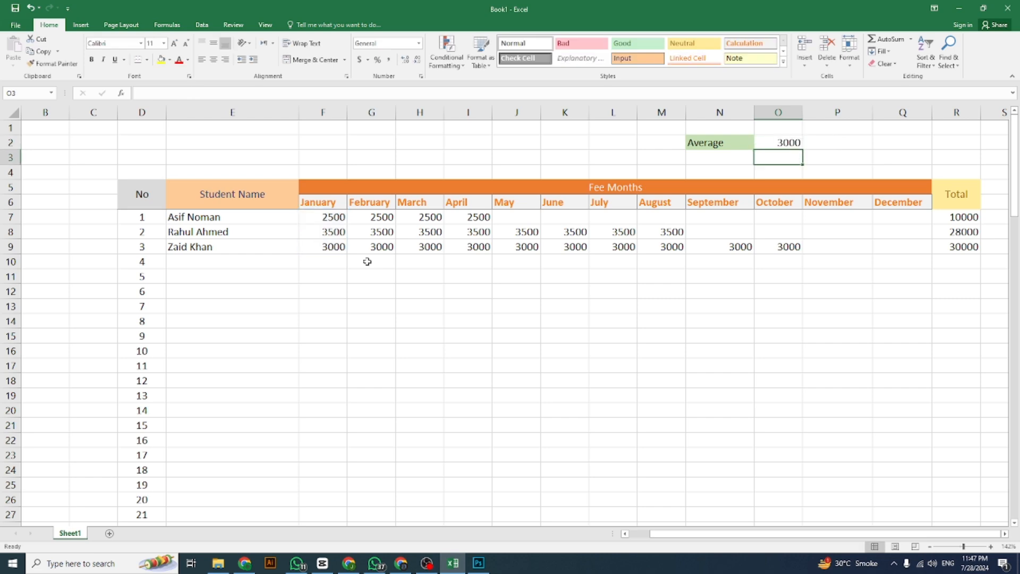
pyautogui.click(790, 142)
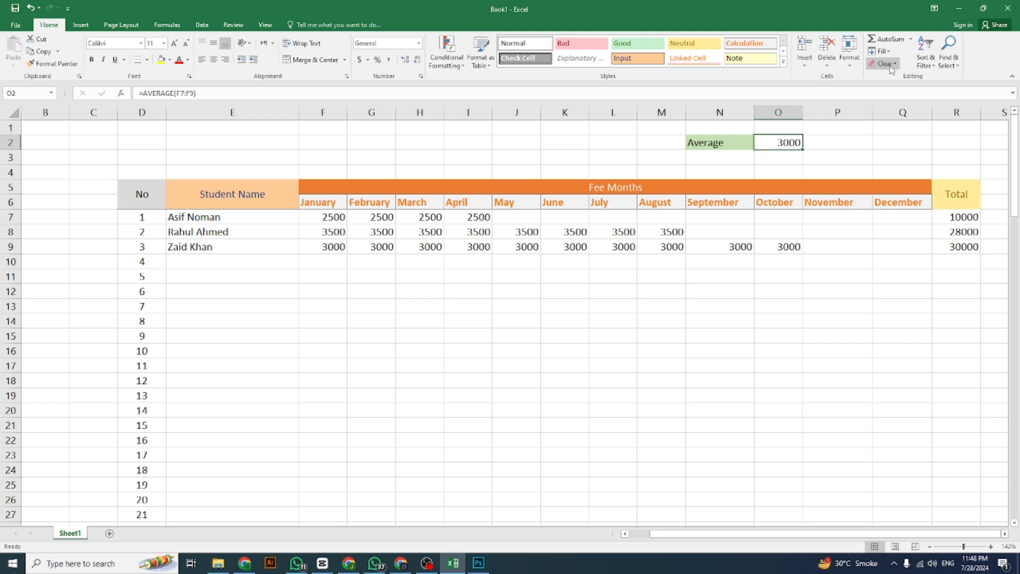
pyautogui.click(911, 39)
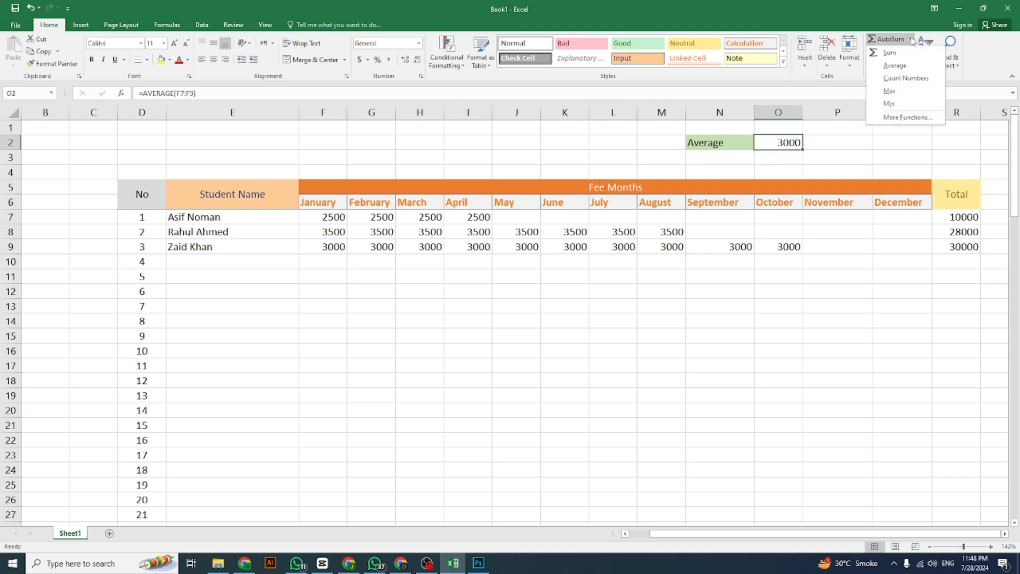
pyautogui.click(491, 321)
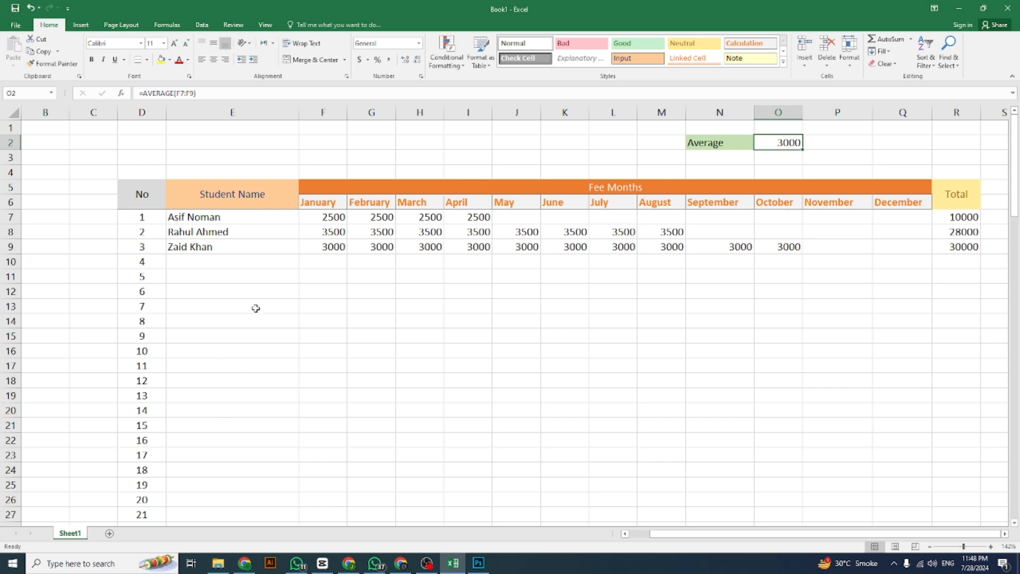
# Step: Add the label "Total Students" in cell E2 and apply the Accent5 cell style
pyautogui.click(198, 146)
pyautogui.write('To')
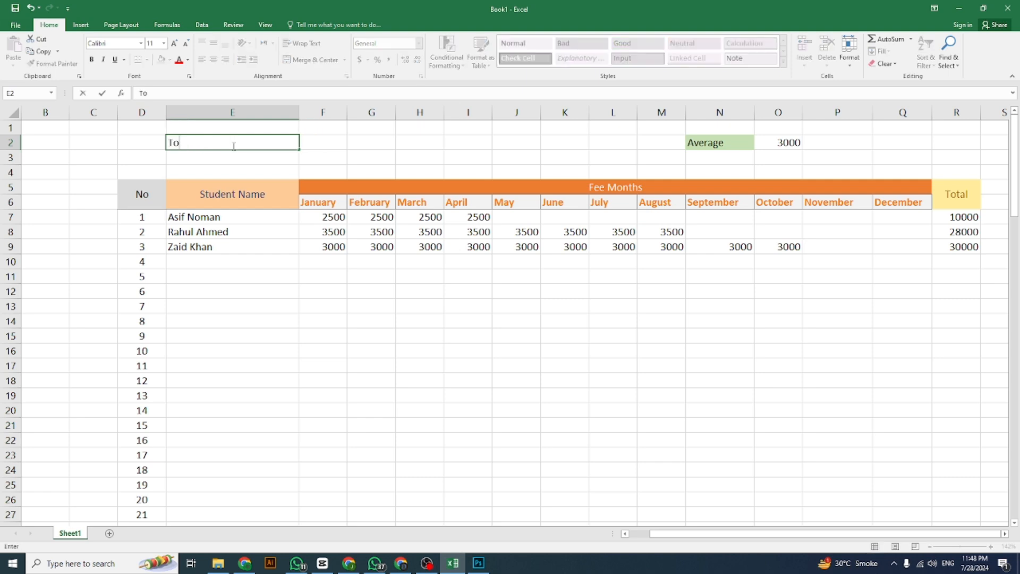
pyautogui.write('tal Students')
pyautogui.press('Tab')
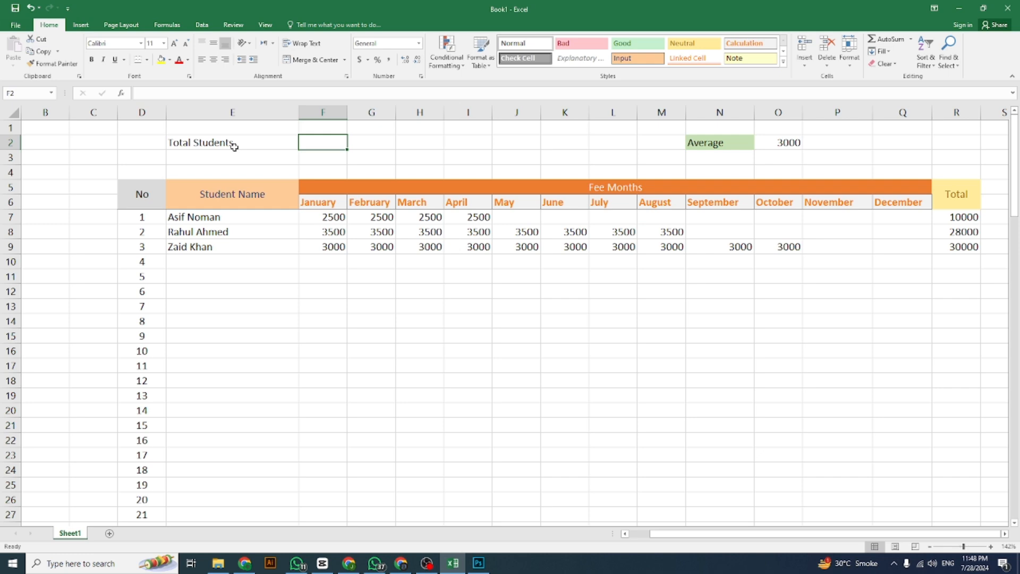
pyautogui.click(234, 145)
pyautogui.click(619, 59)
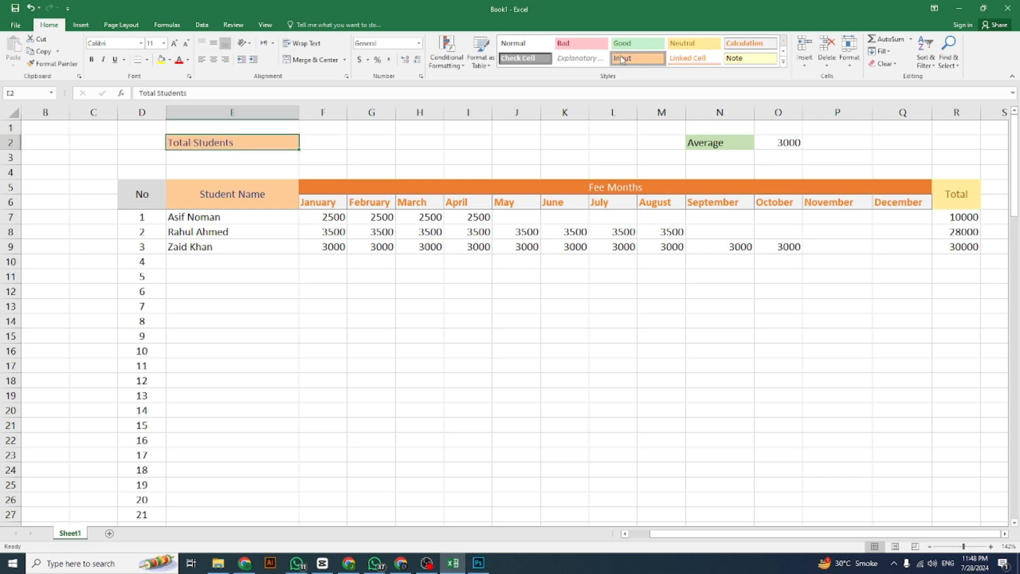
pyautogui.click(783, 62)
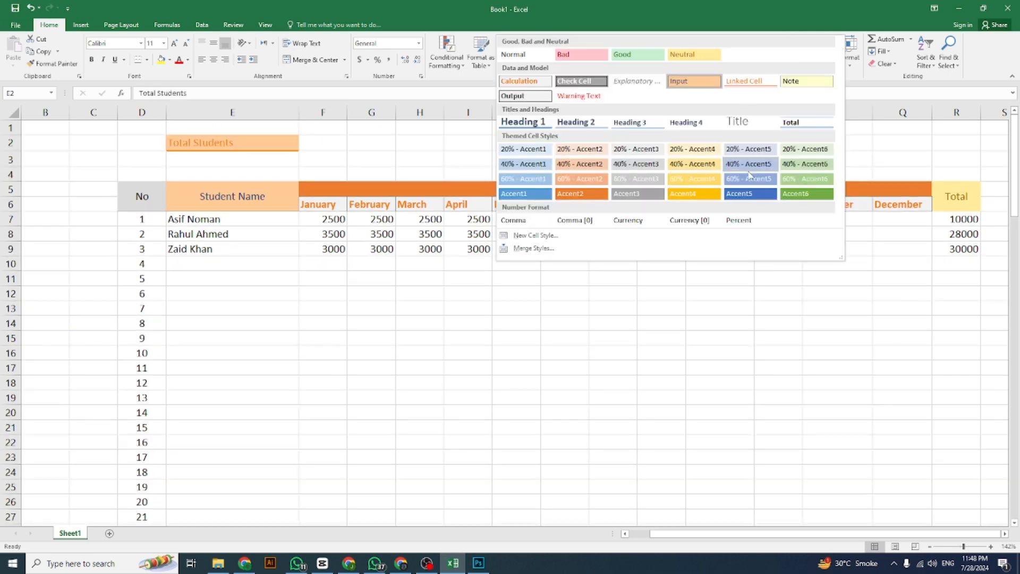
pyautogui.click(738, 193)
# Step: Use the AutoSum Count Numbers function in F2 to count the students from their January fees with =COUNT(F7:F9)
pyautogui.click(324, 142)
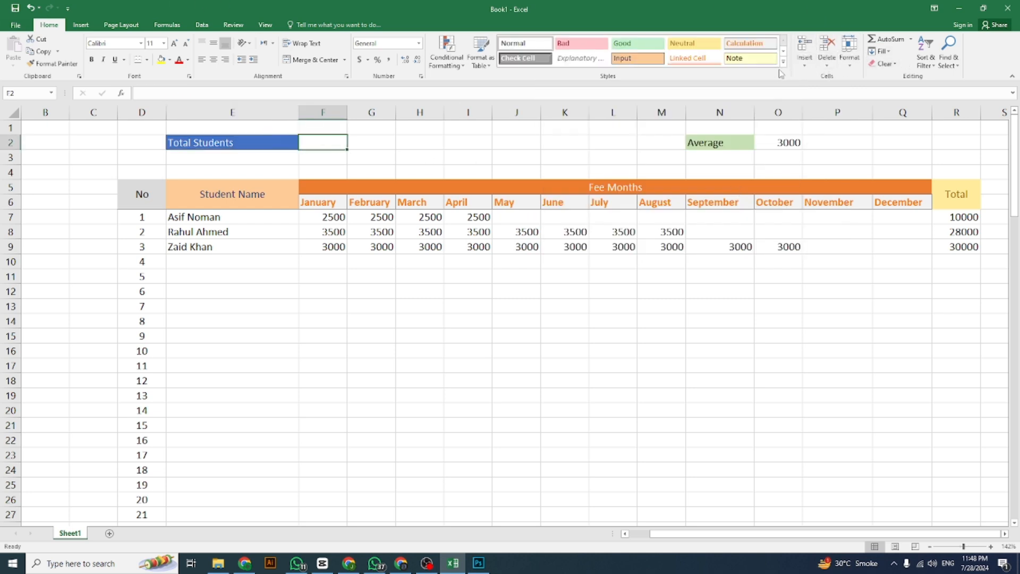
pyautogui.click(911, 39)
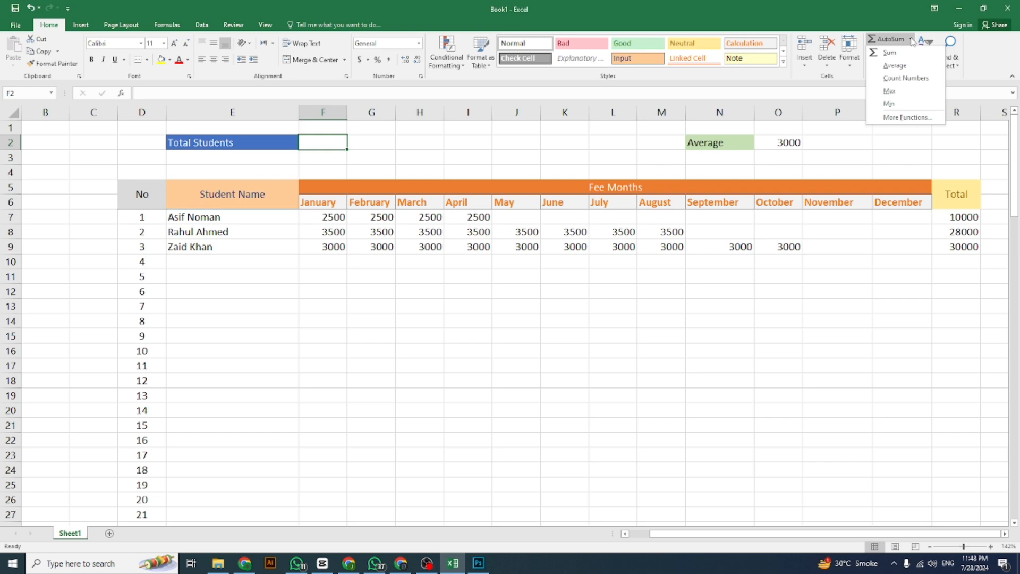
pyautogui.click(892, 77)
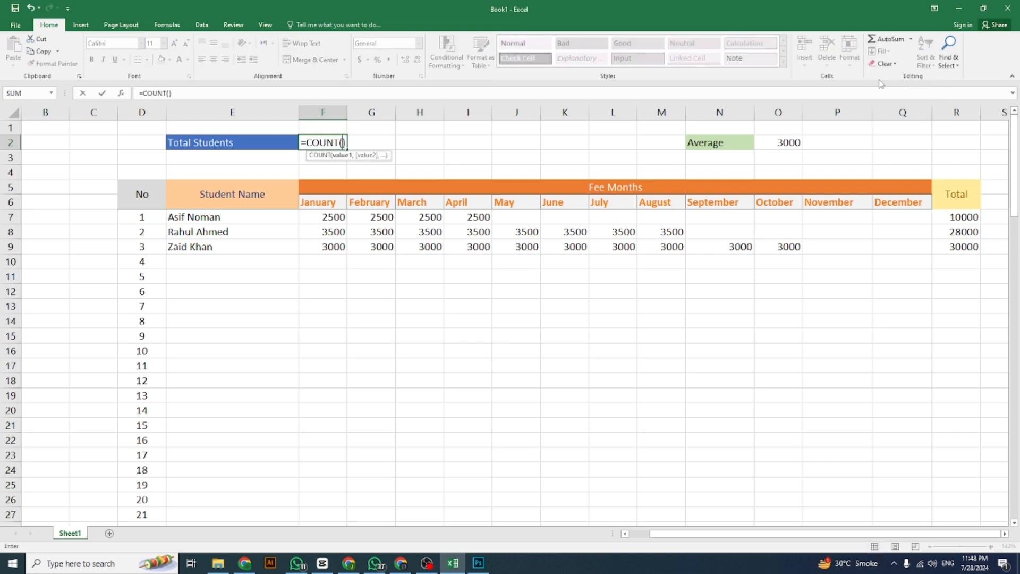
pyautogui.click(324, 217)
pyautogui.moveTo(324, 217); pyautogui.dragTo(324, 247)
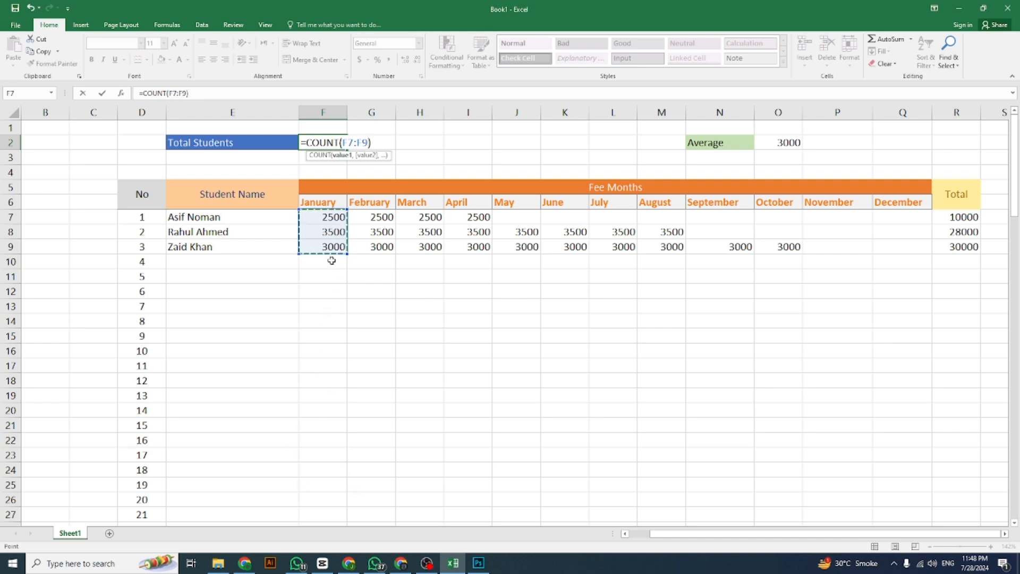
pyautogui.press('Return')
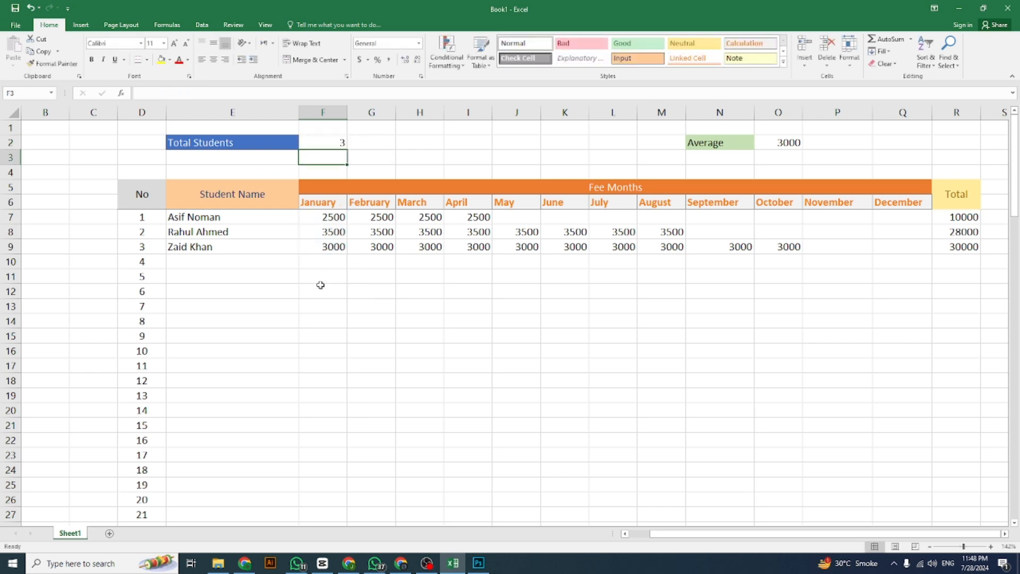
pyautogui.click(320, 140)
# Step: Add a fourth student's name in E10 and a January fee of 4000 in F10
pyautogui.click(214, 247)
pyautogui.click(221, 260)
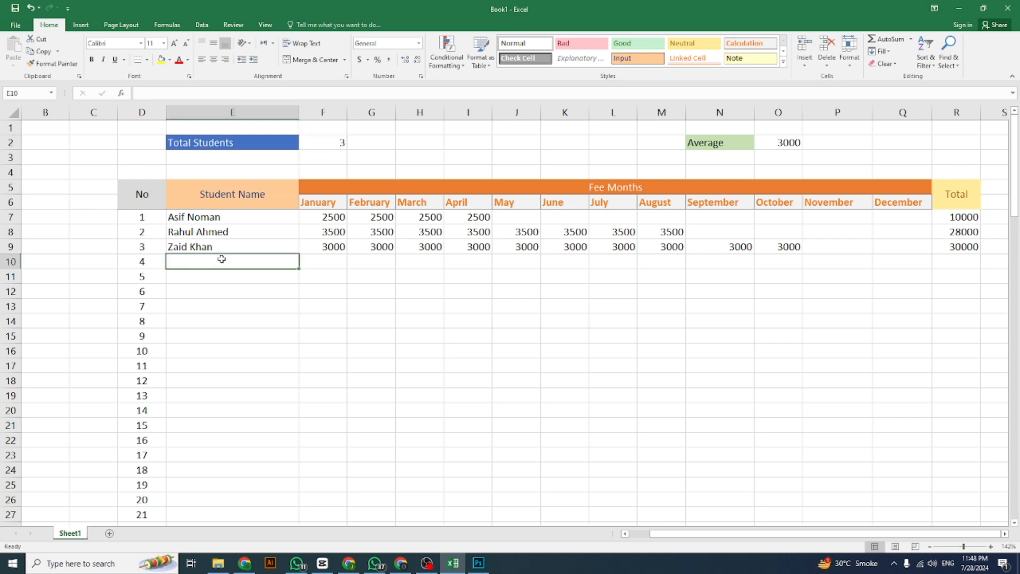
pyautogui.write('Yeah')
pyautogui.press('BackSpace')
pyautogui.press('BackSpace')
pyautogui.press('BackSpace')
pyautogui.press('BackSpace')
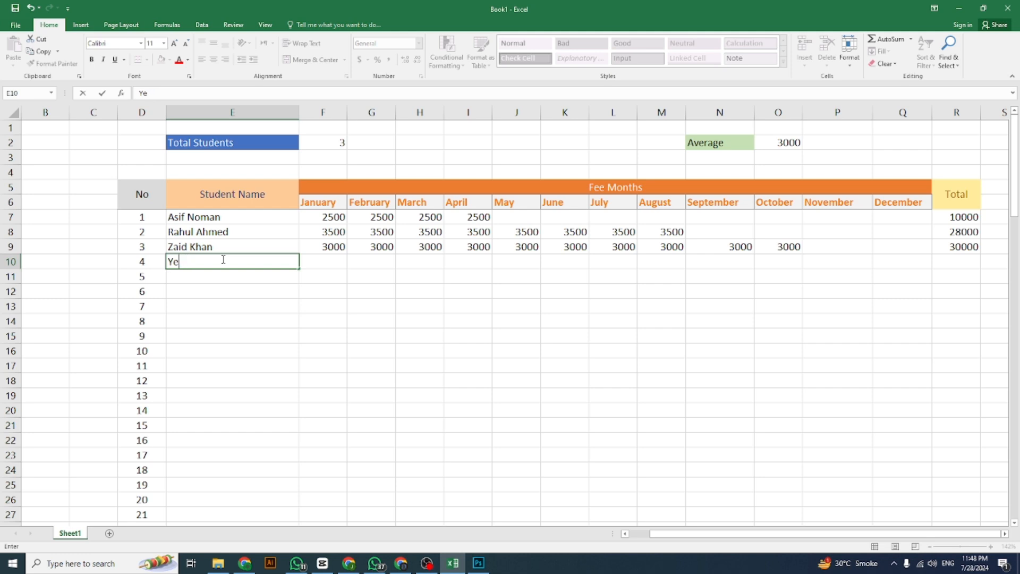
pyautogui.write('Ayesha')
pyautogui.press('Tab')
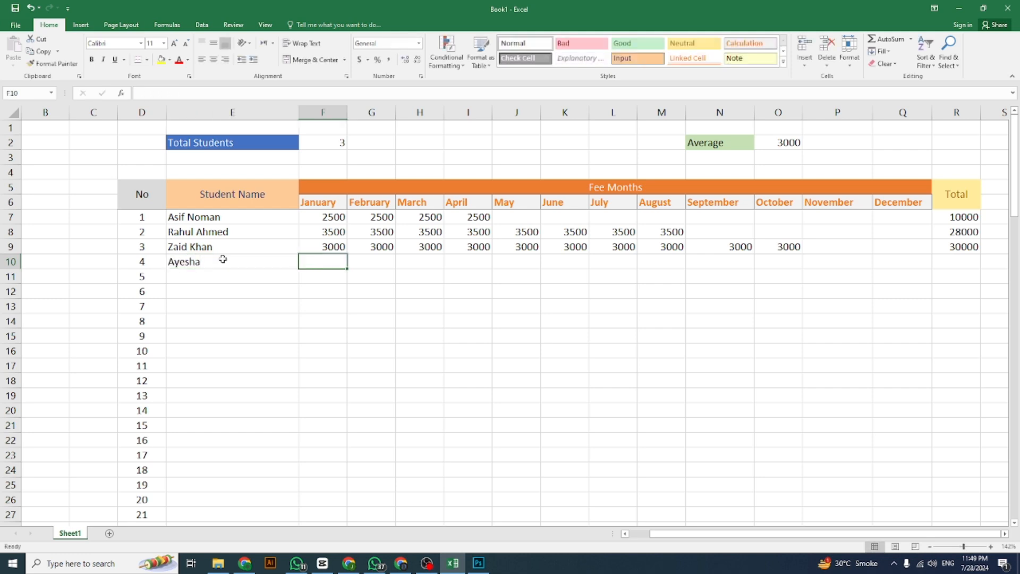
pyautogui.write('4000')
pyautogui.press('Return')
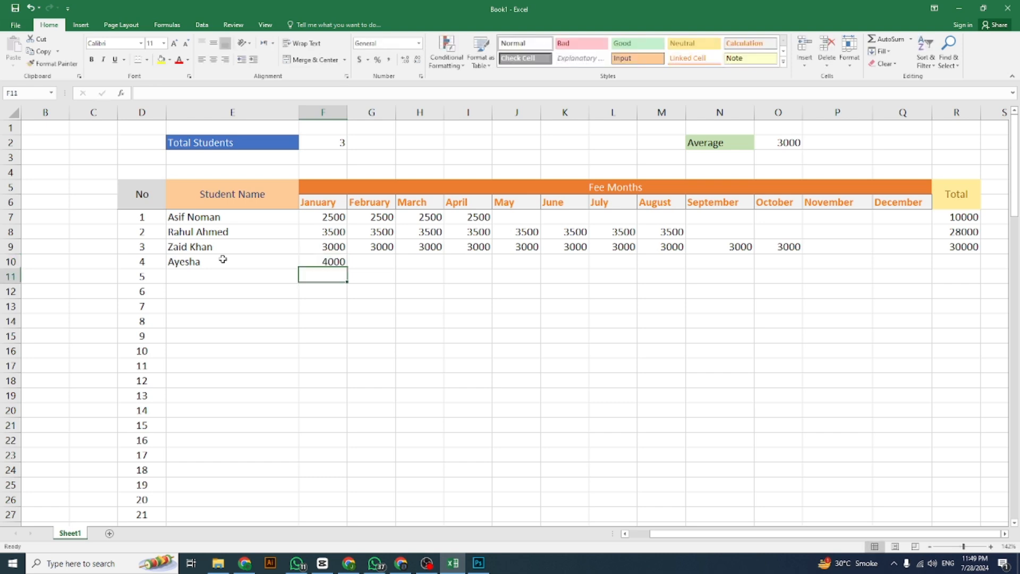
pyautogui.press('Up')
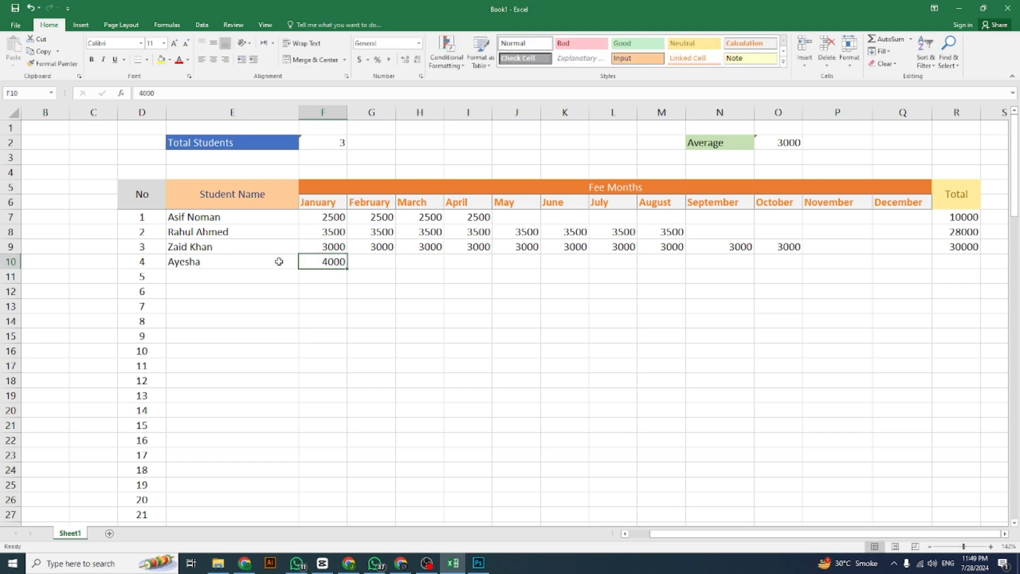
# Step: Try to extend the COUNT formula's range in F2 further down the January column
pyautogui.click(324, 146)
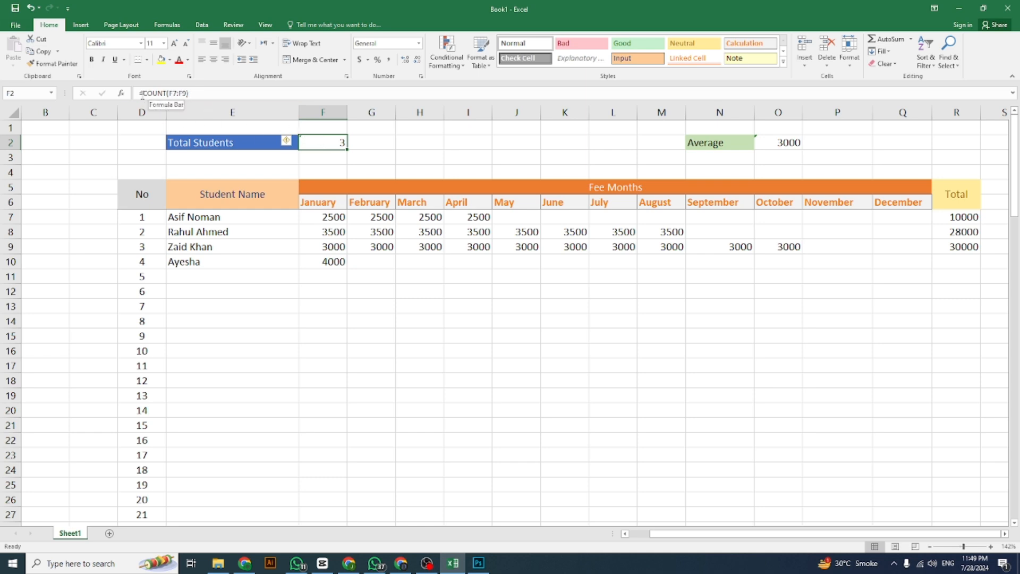
pyautogui.click(184, 94)
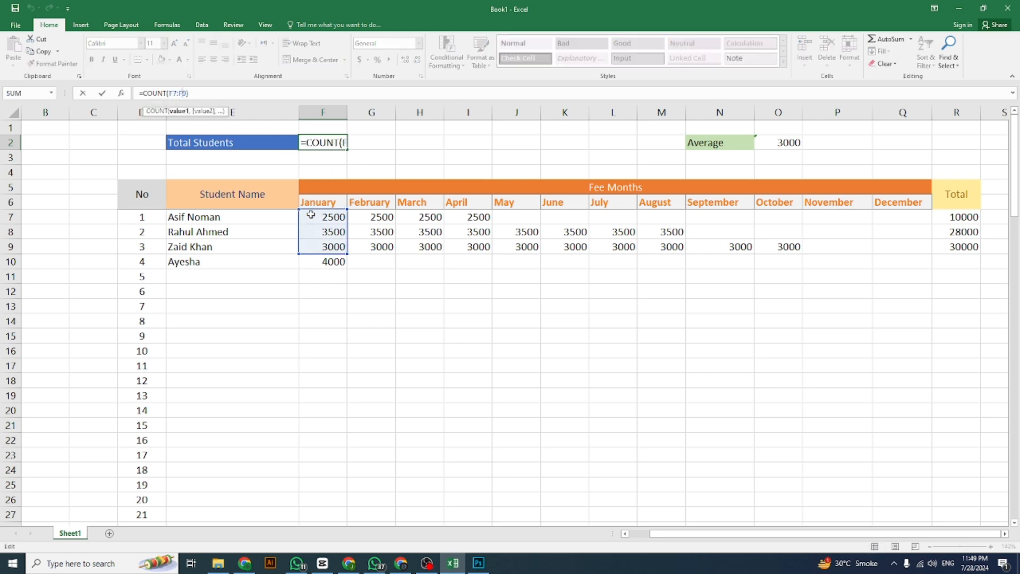
pyautogui.moveTo(313, 217); pyautogui.dragTo(319, 514)
pyautogui.press('Return')
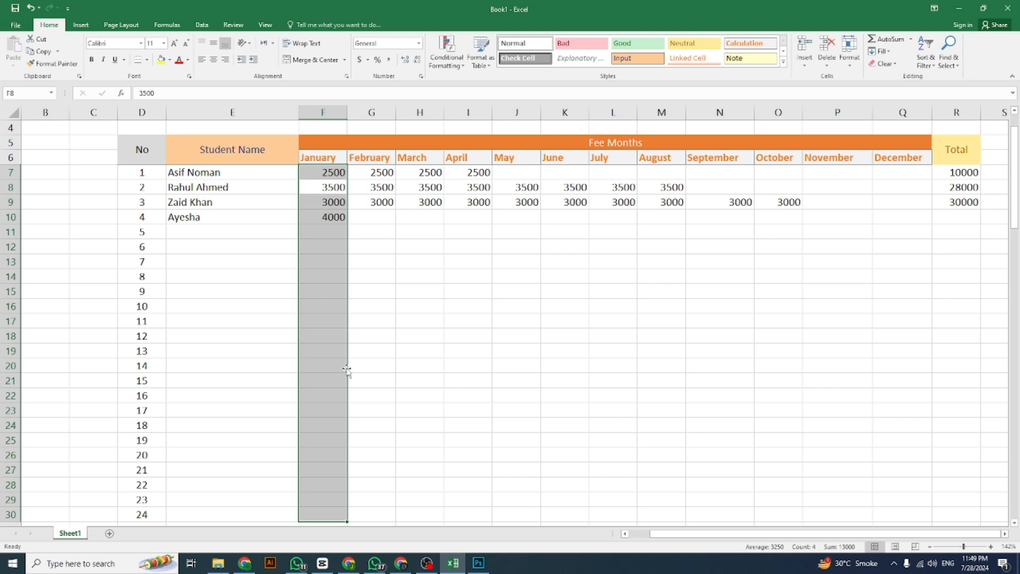
pyautogui.scroll(2, 346, 367)
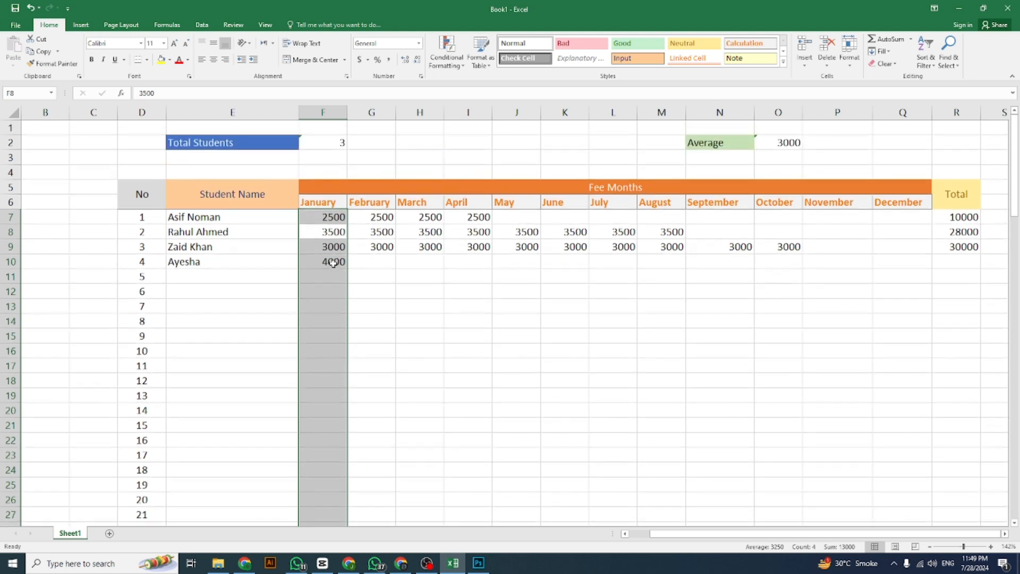
# Step: Clear F2 and use the AutoSum Count Numbers function to count the January fees over the longer range F7:F68
pyautogui.click(330, 142)
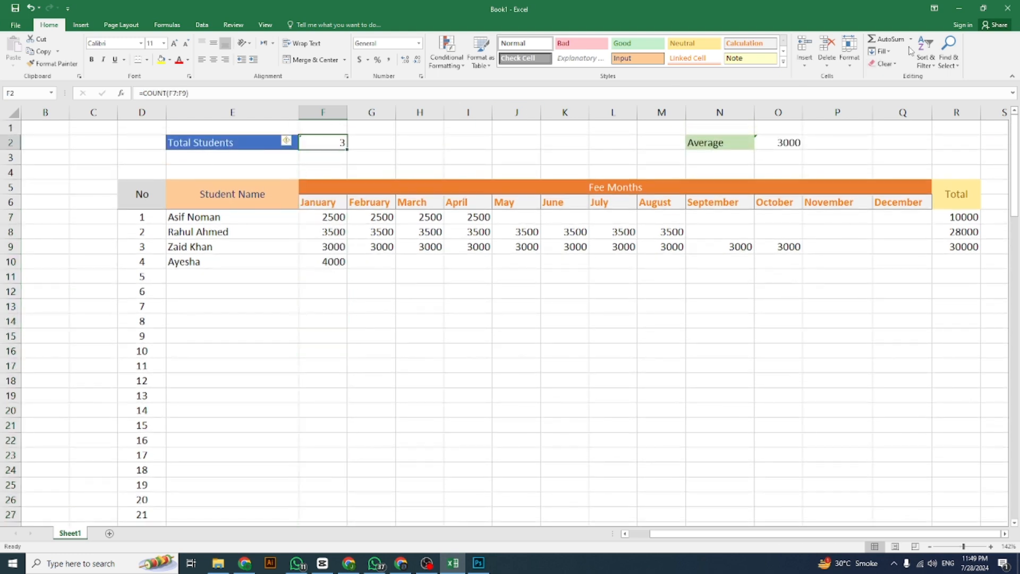
pyautogui.press('BackSpace')
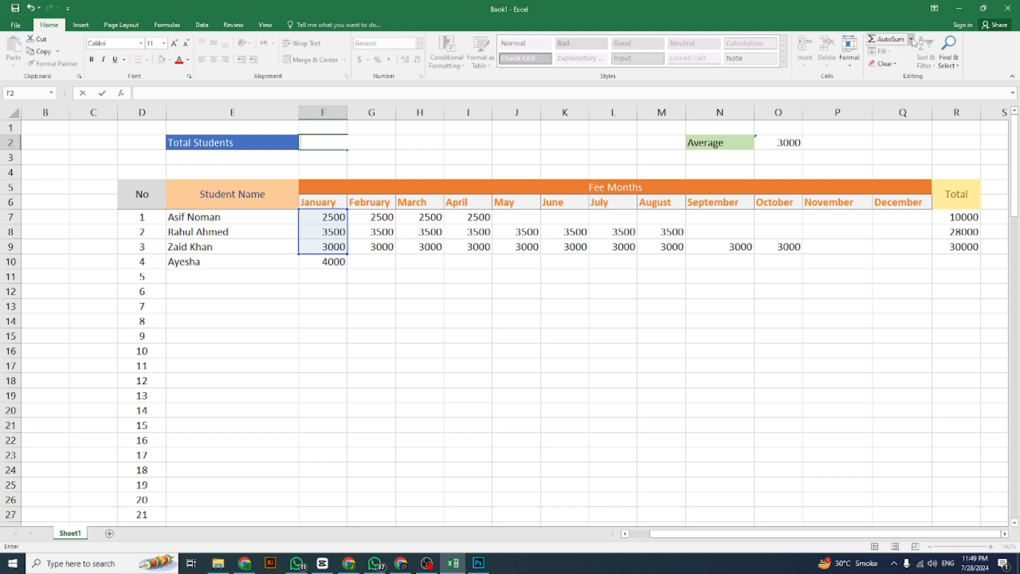
pyautogui.click(911, 39)
pyautogui.click(895, 82)
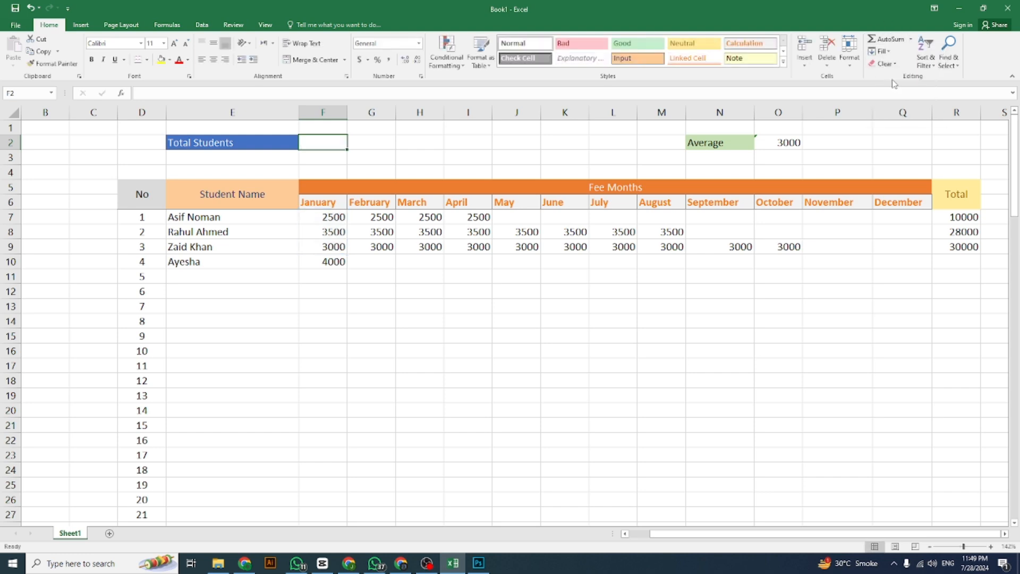
pyautogui.click(364, 160)
pyautogui.click(332, 144)
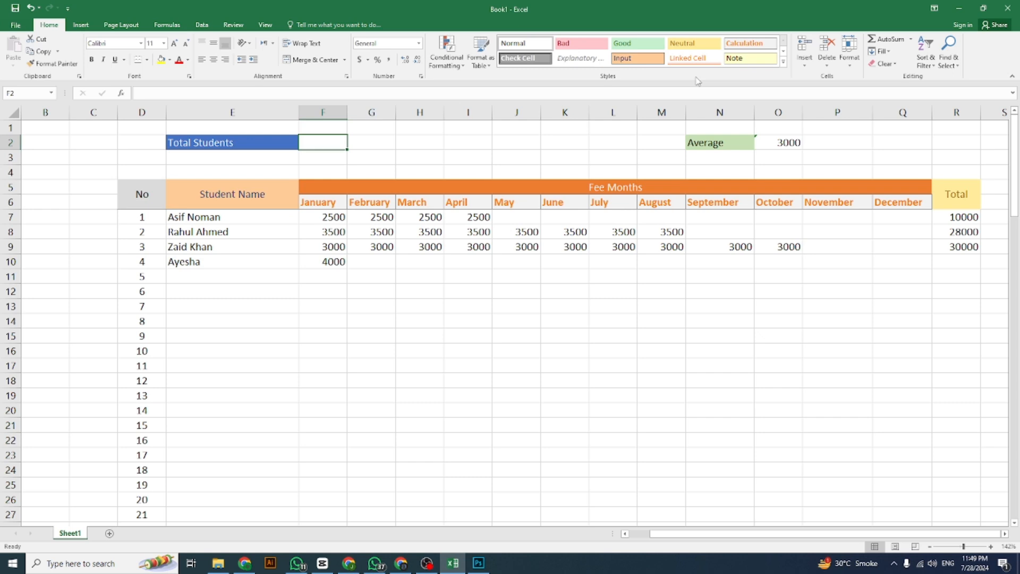
pyautogui.click(911, 39)
pyautogui.click(906, 78)
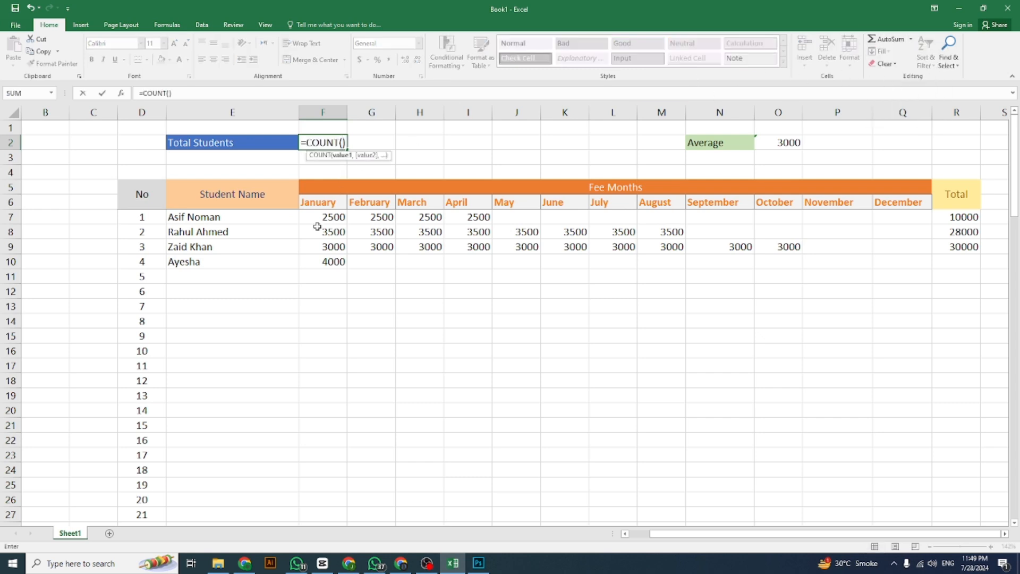
pyautogui.moveTo(319, 219); pyautogui.dragTo(322, 524)
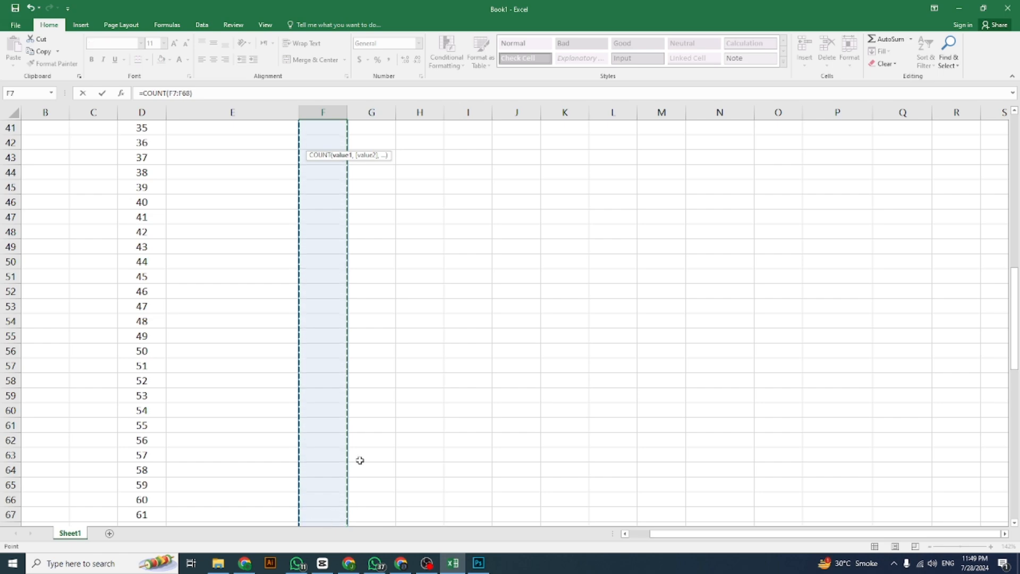
pyautogui.press('Return')
pyautogui.scroll(1, 410, 469)
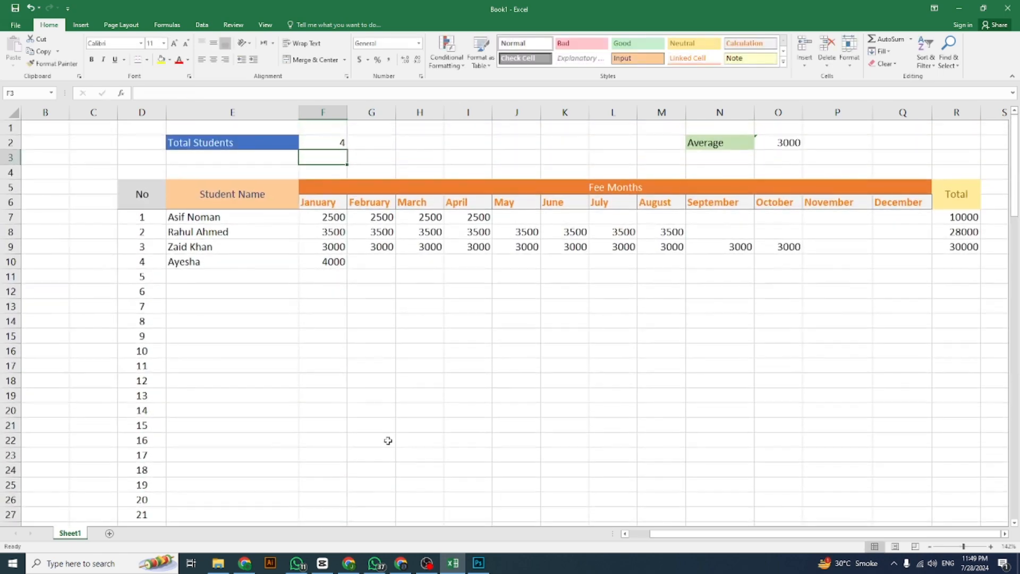
# Step: Add a fifth student's name in E11 and a January fee of 4500 in F11
pyautogui.click(238, 276)
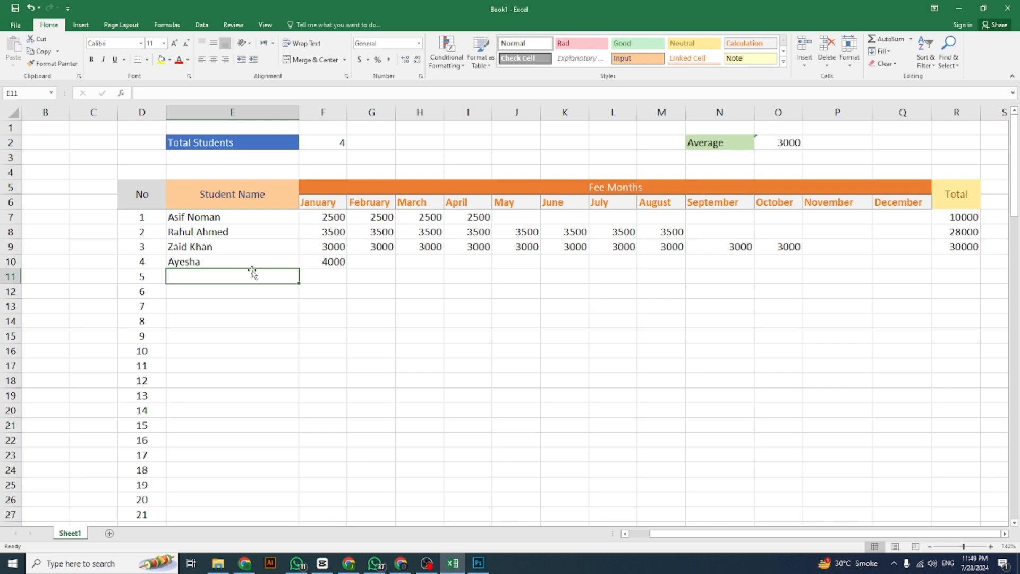
pyautogui.write('Kamran')
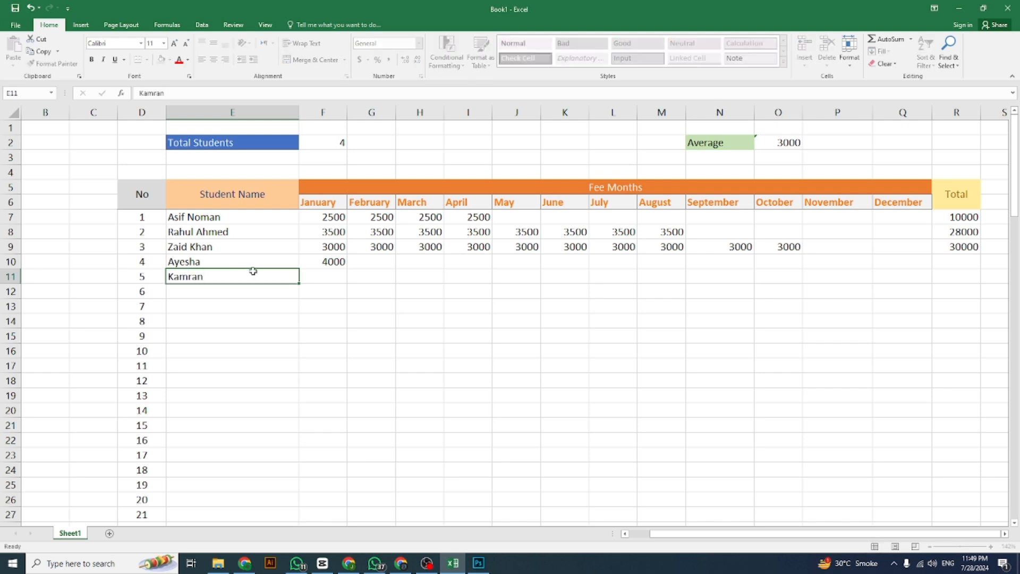
pyautogui.press('Tab')
pyautogui.write('4500')
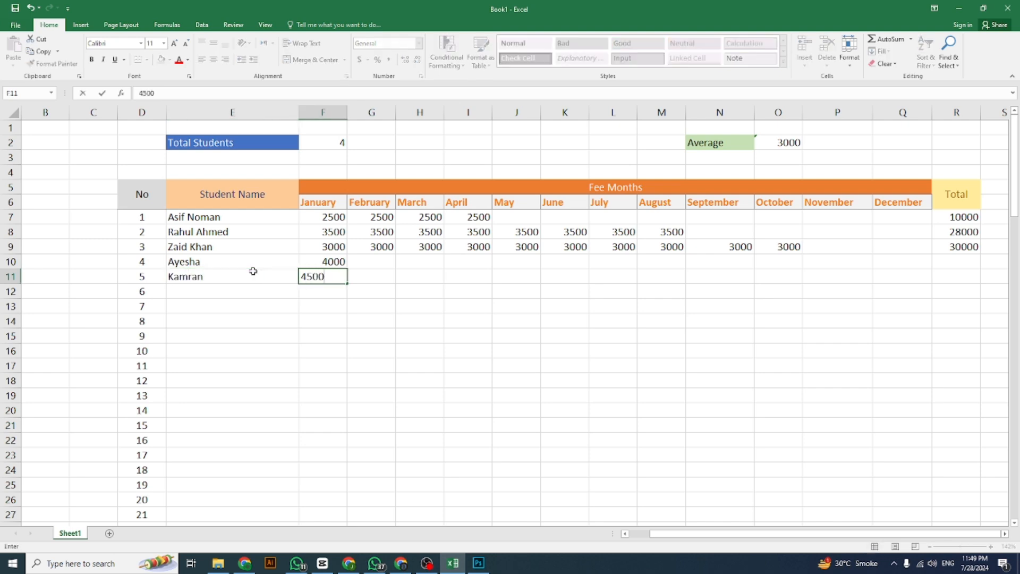
pyautogui.press('Return')
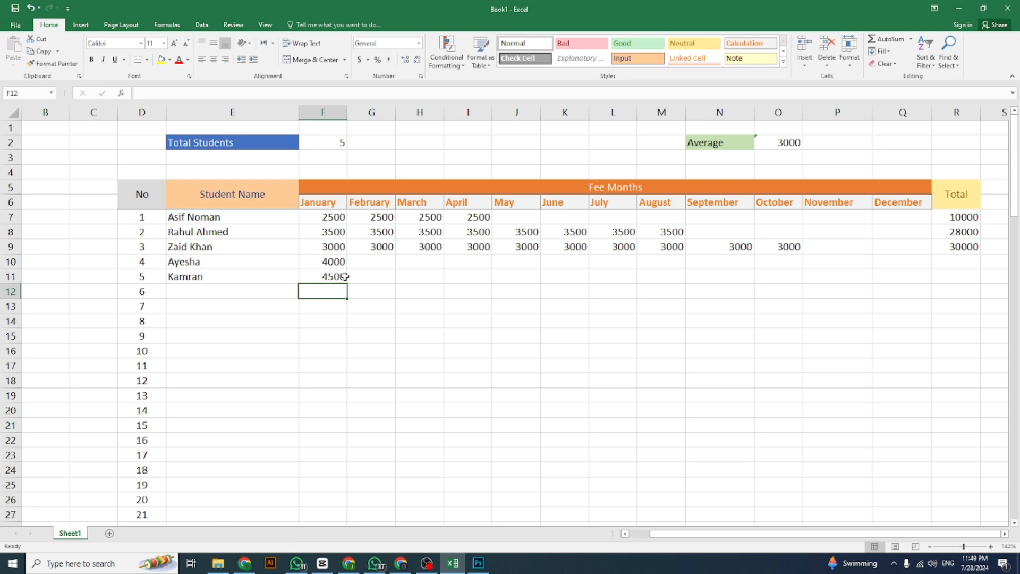
# Step: Delete the fourth and fifth students' names and January fees from E10:F11
pyautogui.moveTo(322, 277); pyautogui.dragTo(212, 264)
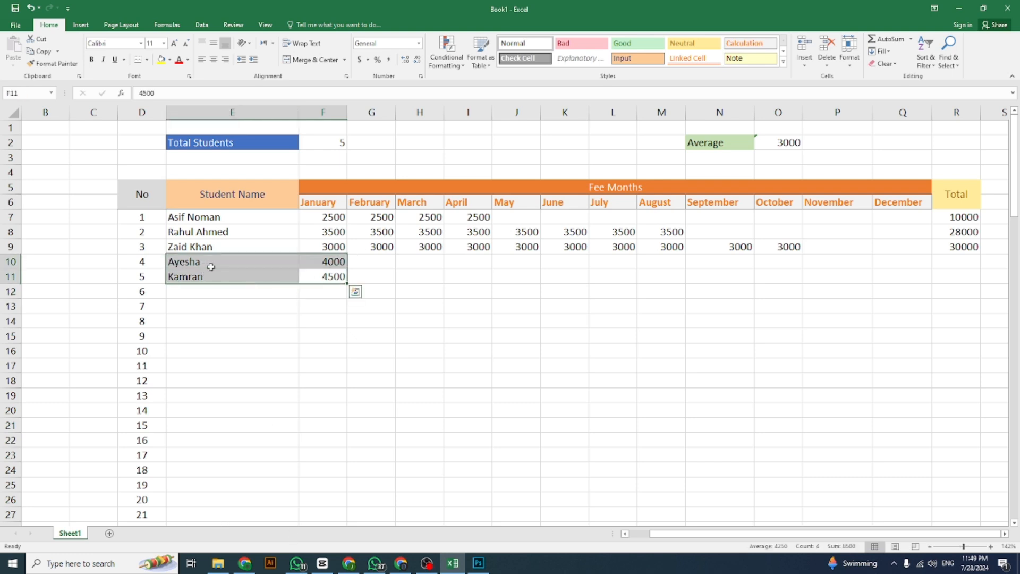
pyautogui.press('Delete')
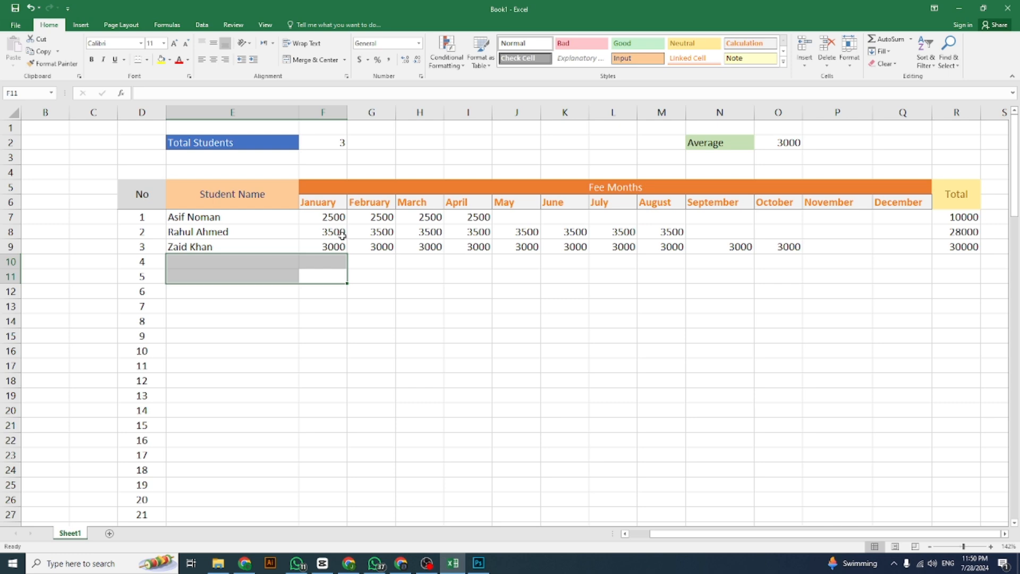
pyautogui.click(911, 39)
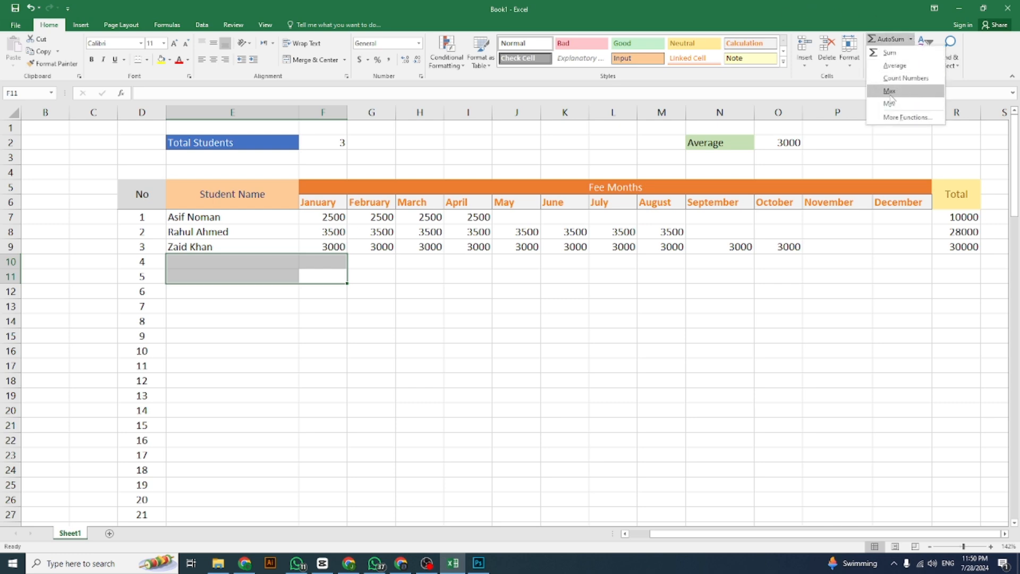
pyautogui.click(492, 276)
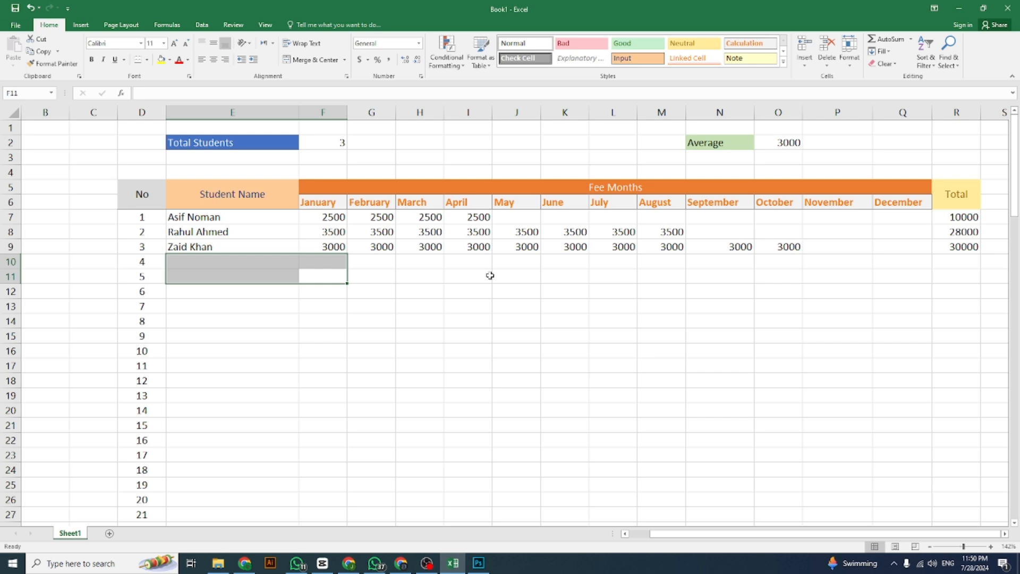
pyautogui.click(402, 286)
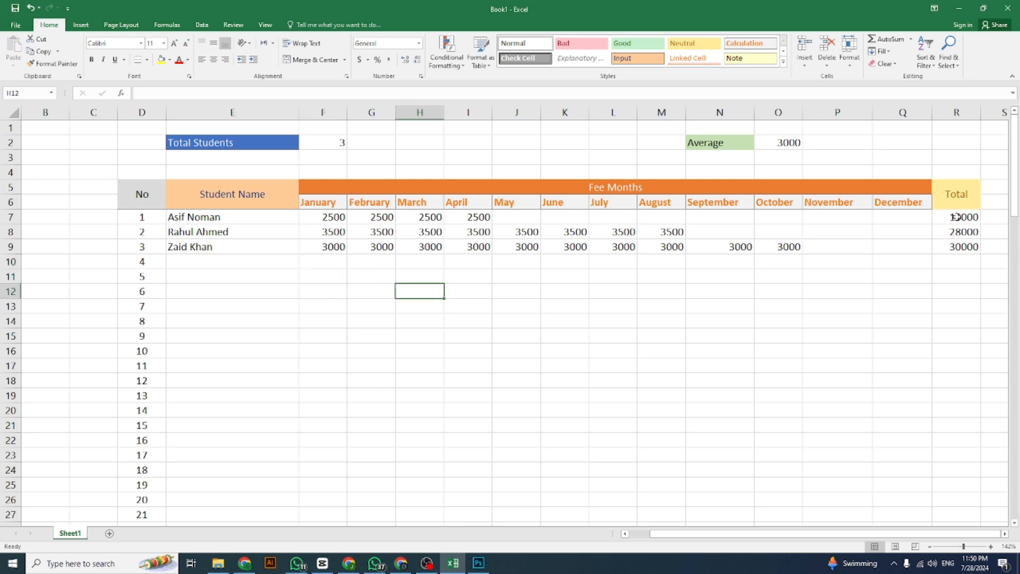
# Step: Add the label "MAX" in E3 and the label "MIN" in E4 below Total Students
pyautogui.click(233, 168)
pyautogui.click(241, 155)
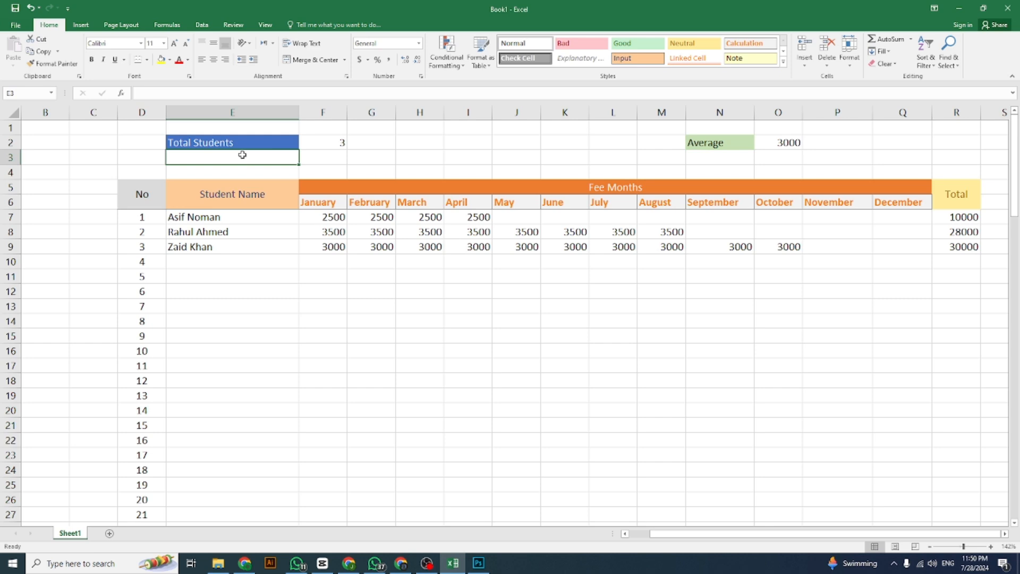
pyautogui.write('Ma')
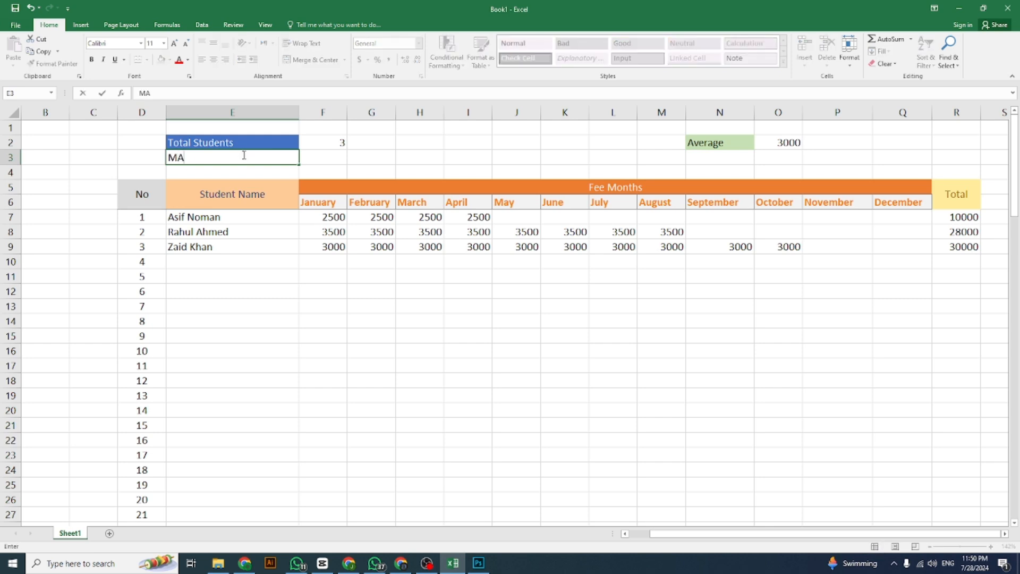
pyautogui.write('X')
pyautogui.press('Return')
pyautogui.write('m')
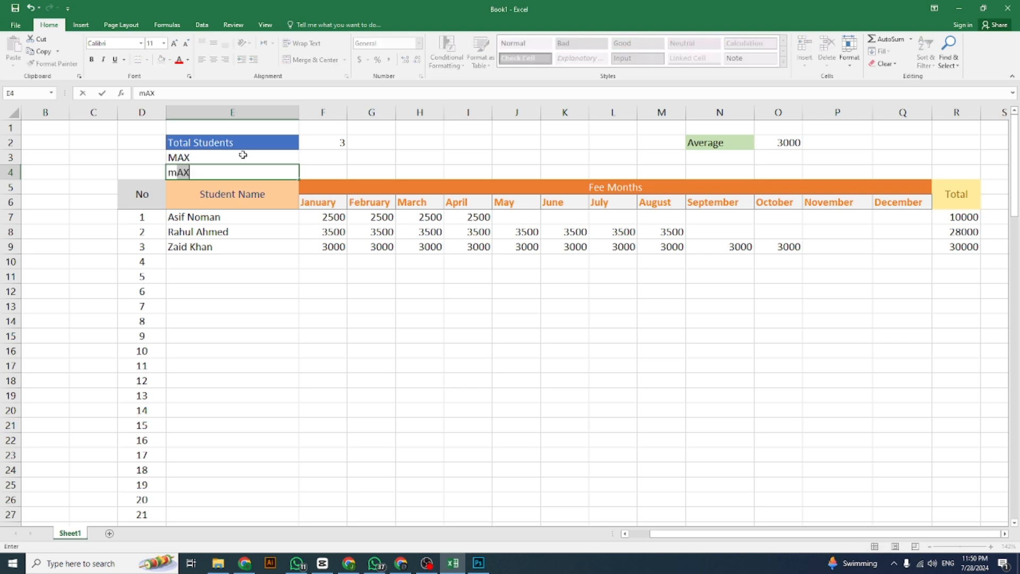
pyautogui.press('BackSpace')
pyautogui.press('BackSpace')
pyautogui.write('MIN')
pyautogui.press('Tab')
# Step: Give the MAX label cell E3 a dark gold fill and a white font color
pyautogui.press('Up')
pyautogui.press('Left')
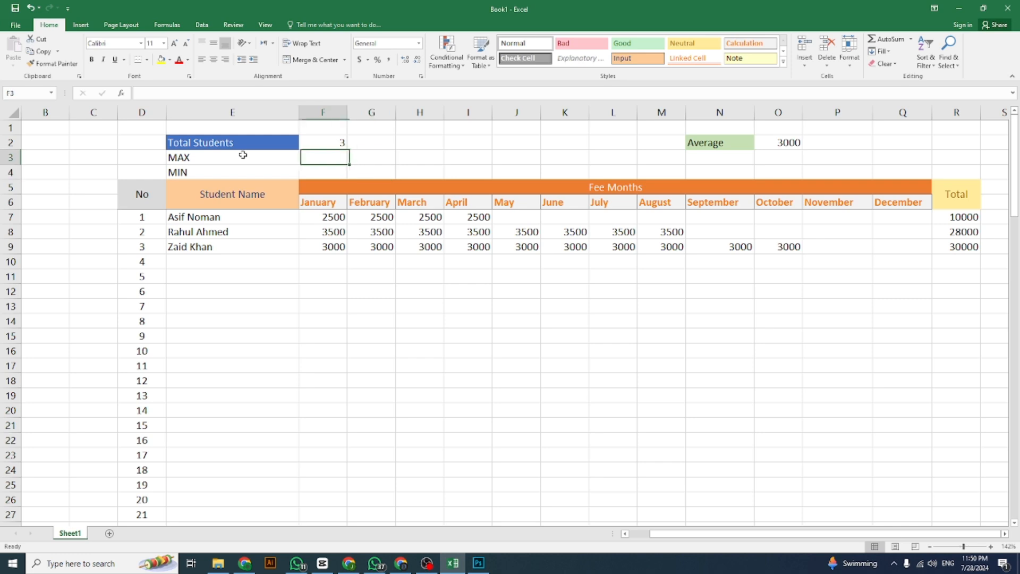
pyautogui.press('Left')
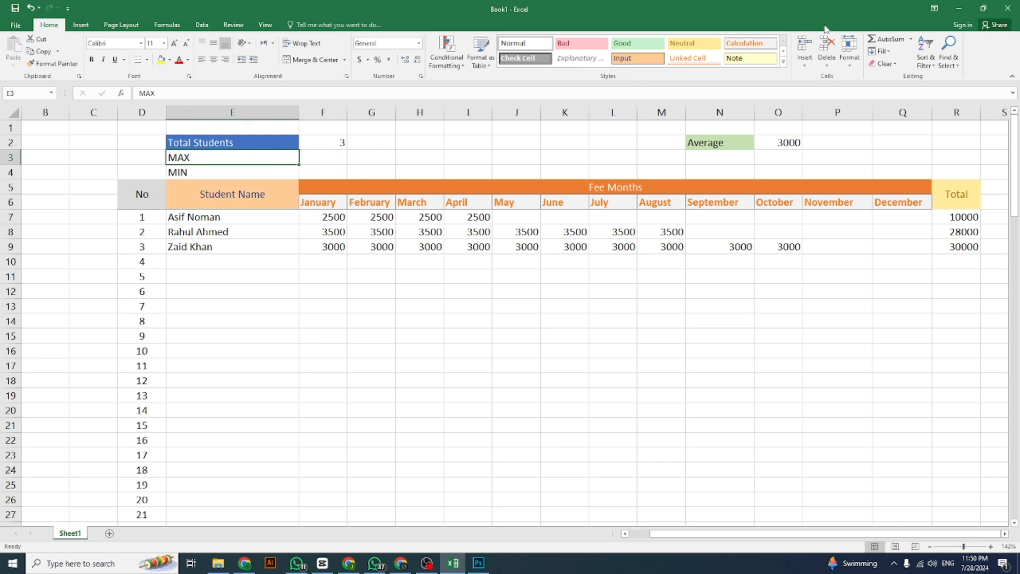
pyautogui.click(784, 62)
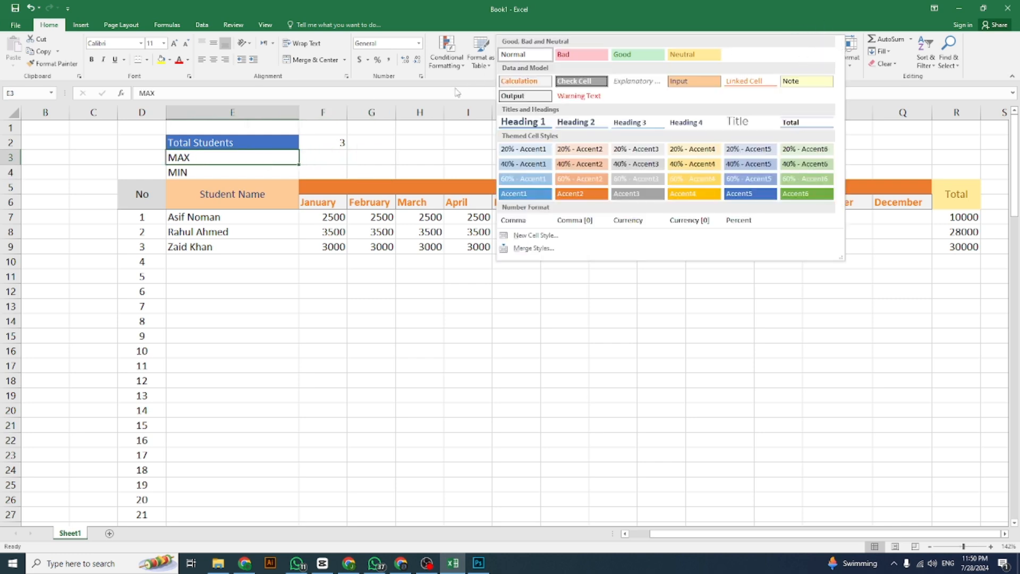
pyautogui.click(414, 95)
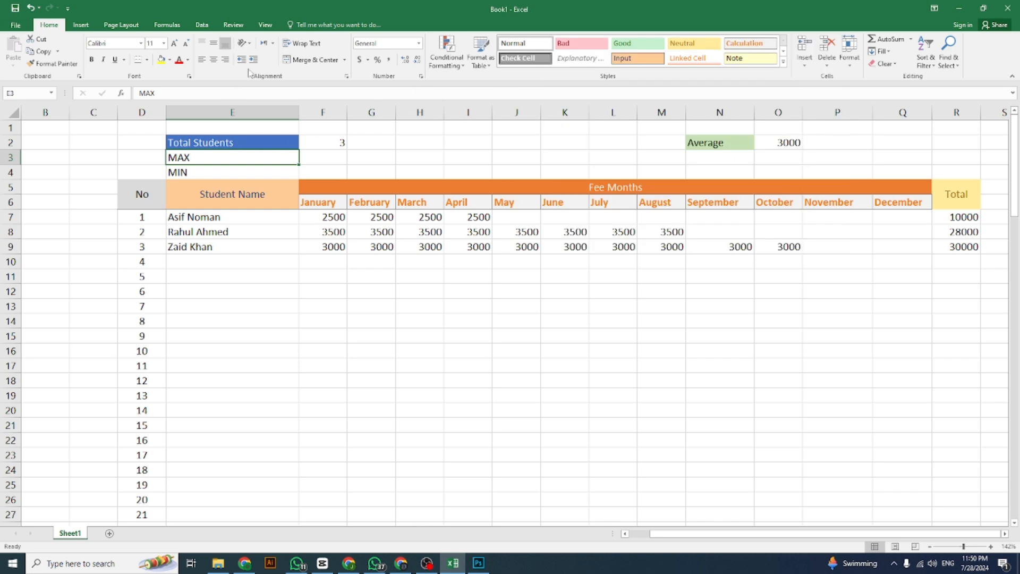
pyautogui.click(170, 60)
pyautogui.click(223, 110)
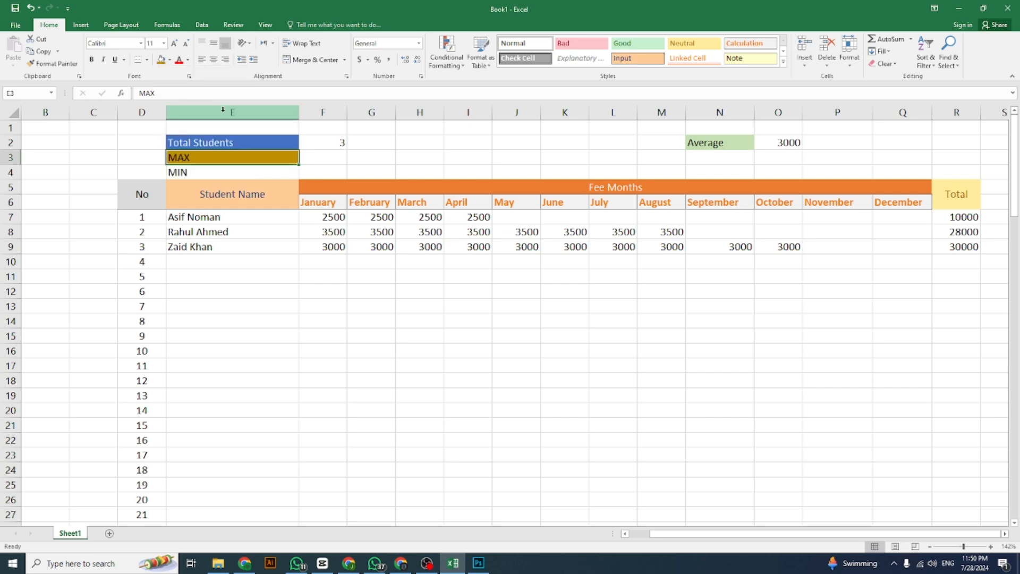
pyautogui.click(187, 60)
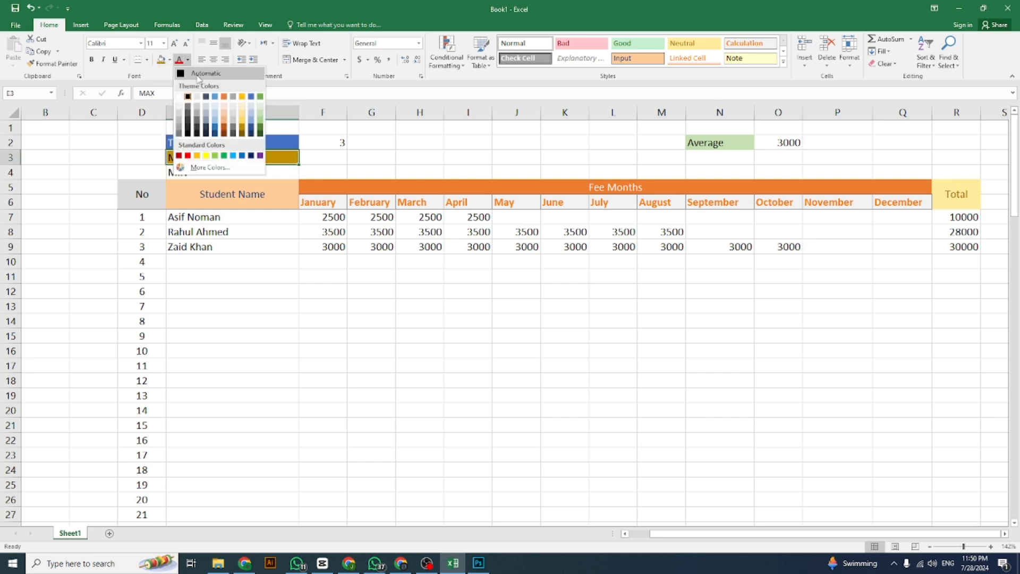
pyautogui.click(246, 100)
pyautogui.click(188, 61)
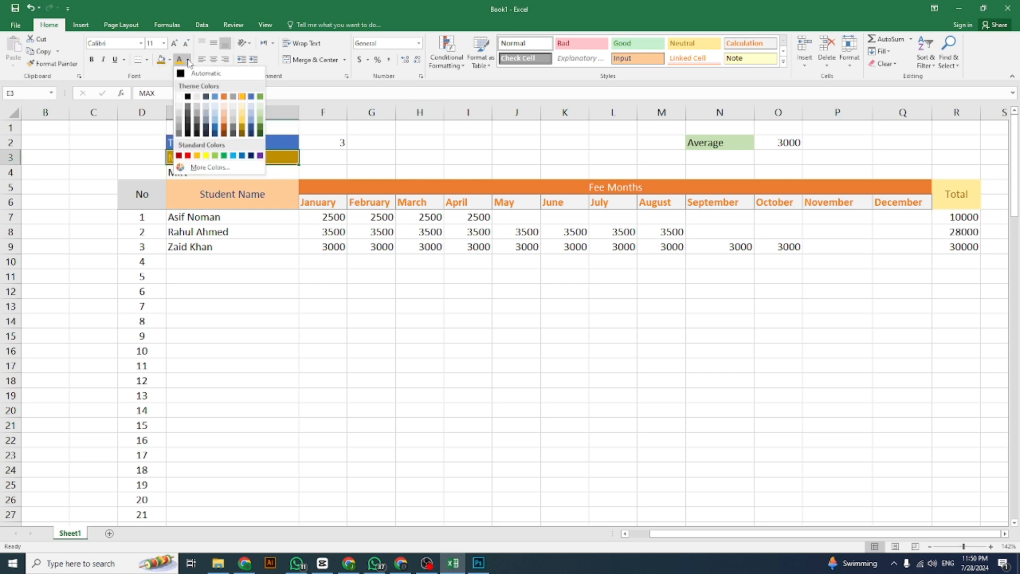
pyautogui.click(179, 97)
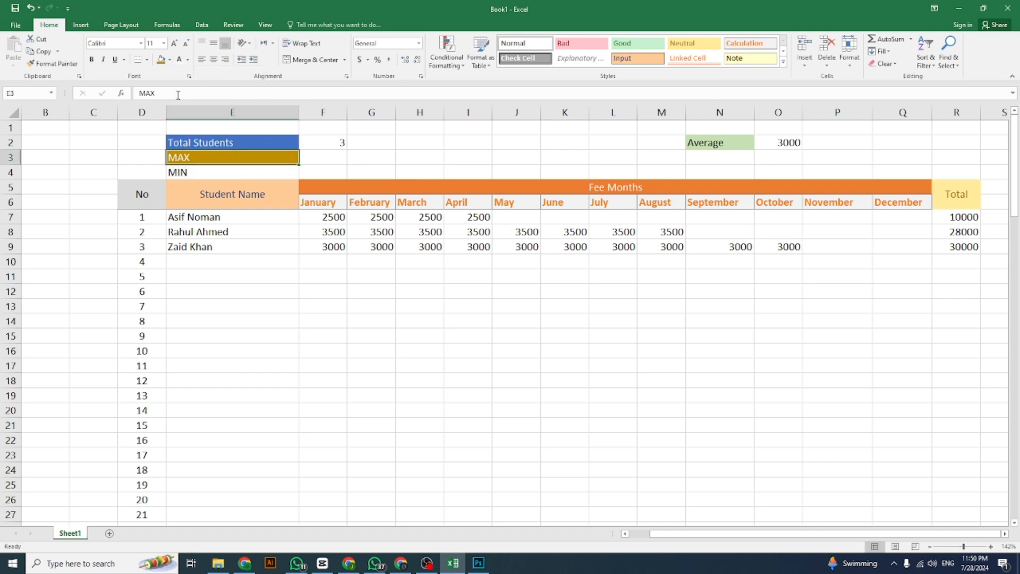
# Step: Give the MIN label cell E4 a very light orange fill and a dark orange font color
pyautogui.click(200, 170)
pyautogui.click(169, 60)
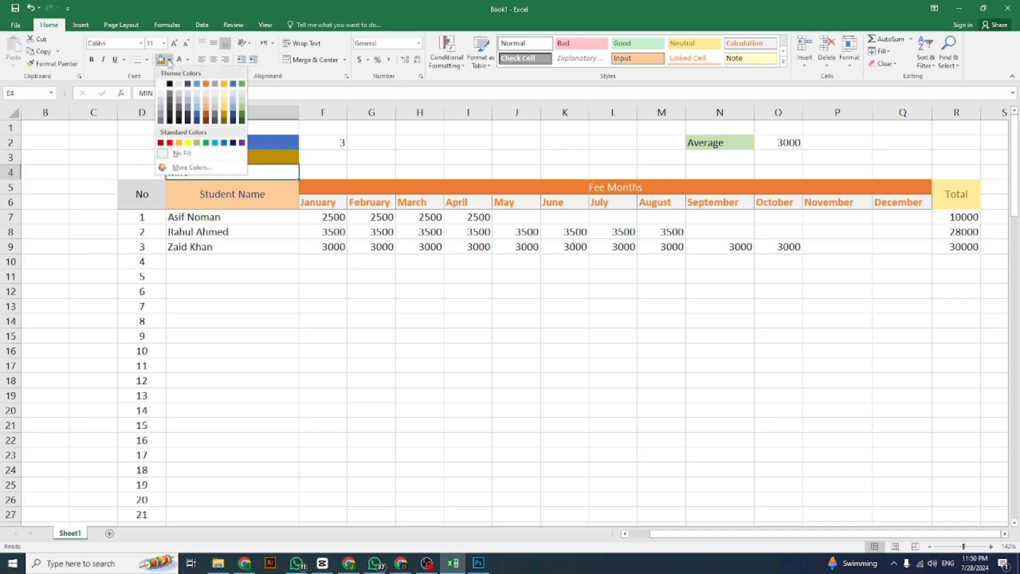
pyautogui.click(207, 96)
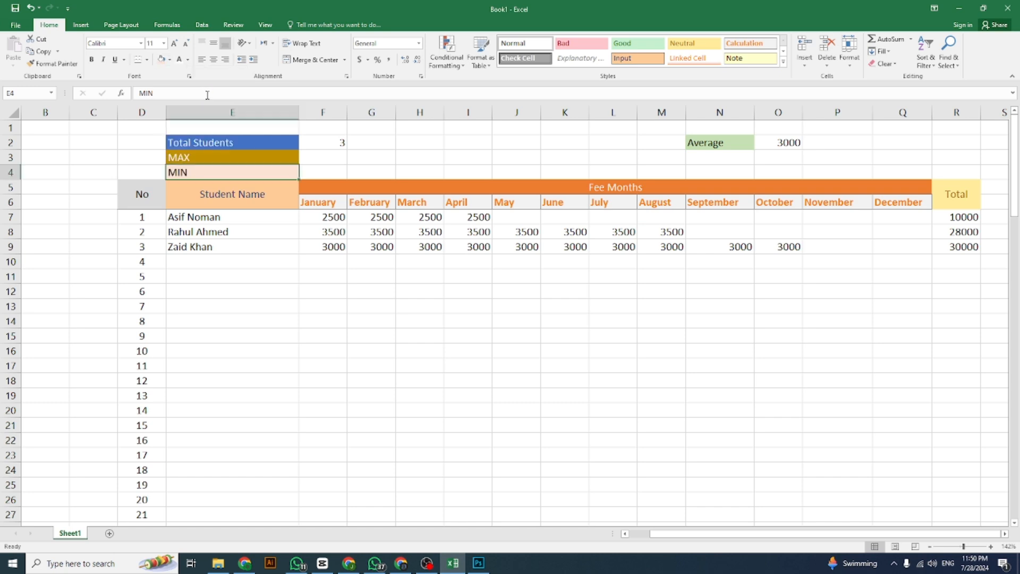
pyautogui.click(187, 59)
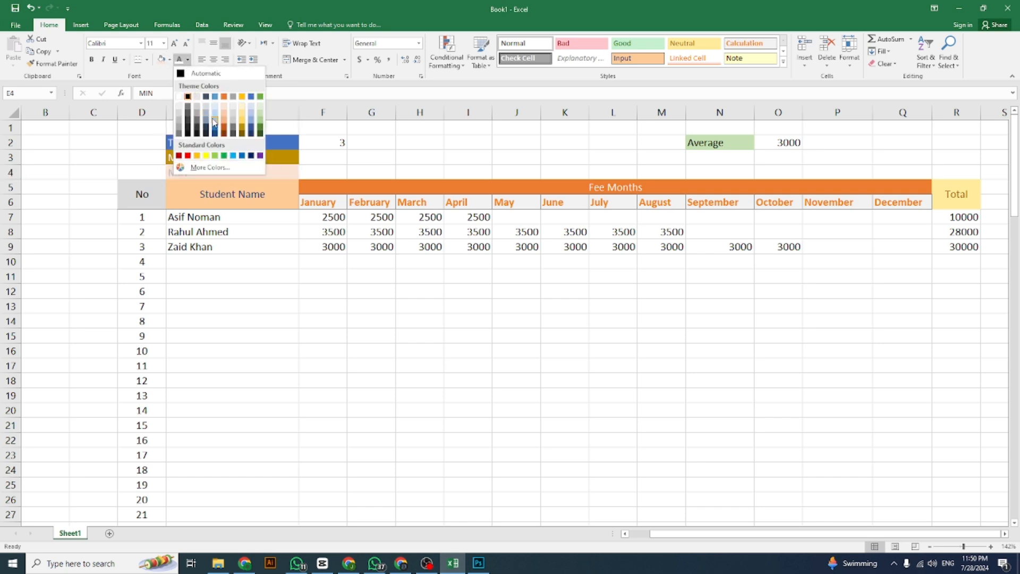
pyautogui.click(225, 130)
pyautogui.click(238, 201)
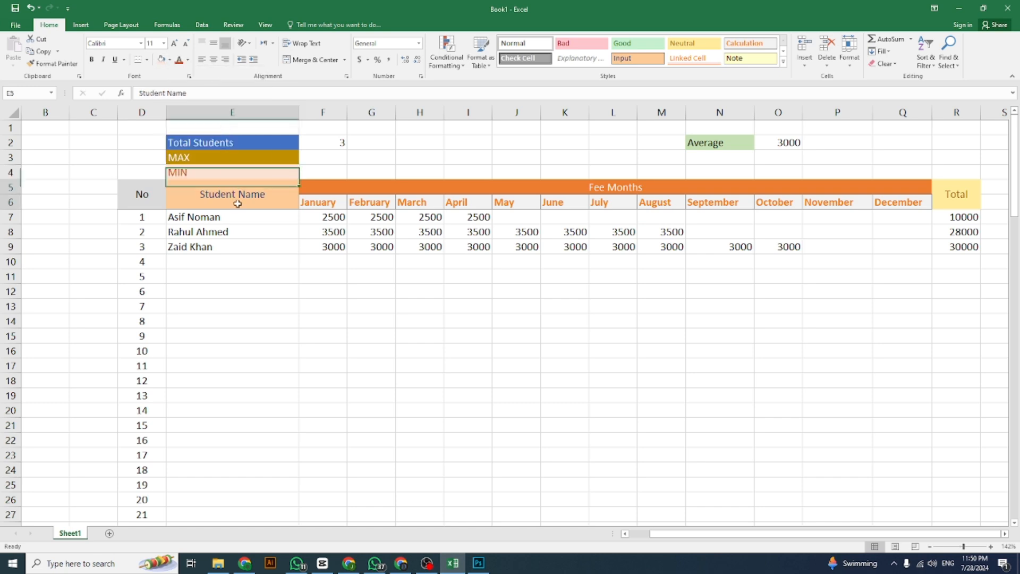
# Step: Use the AutoSum Max function in F3 to find the highest total fee with =MAX(R7:R28)
pyautogui.click(318, 156)
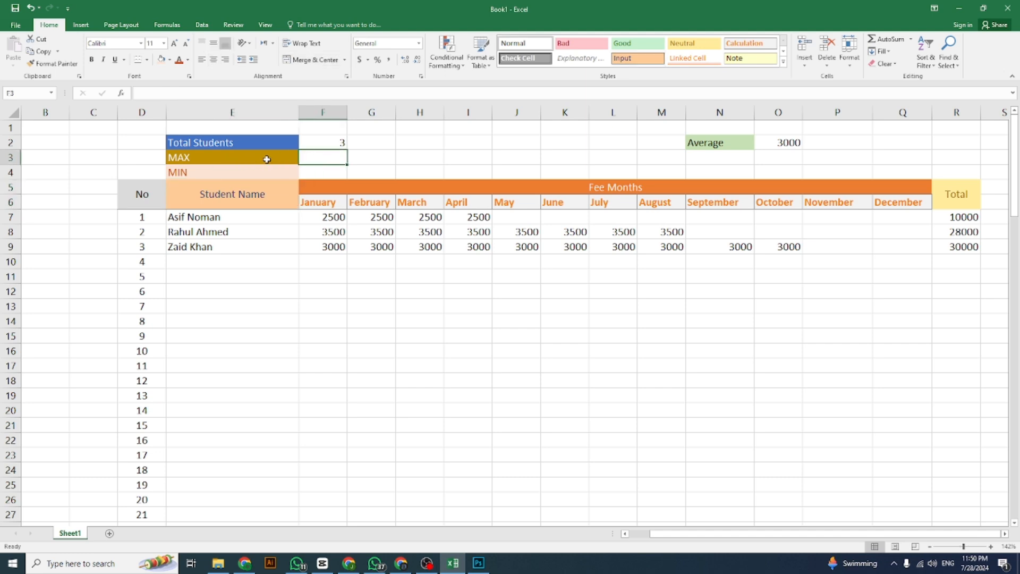
pyautogui.click(911, 39)
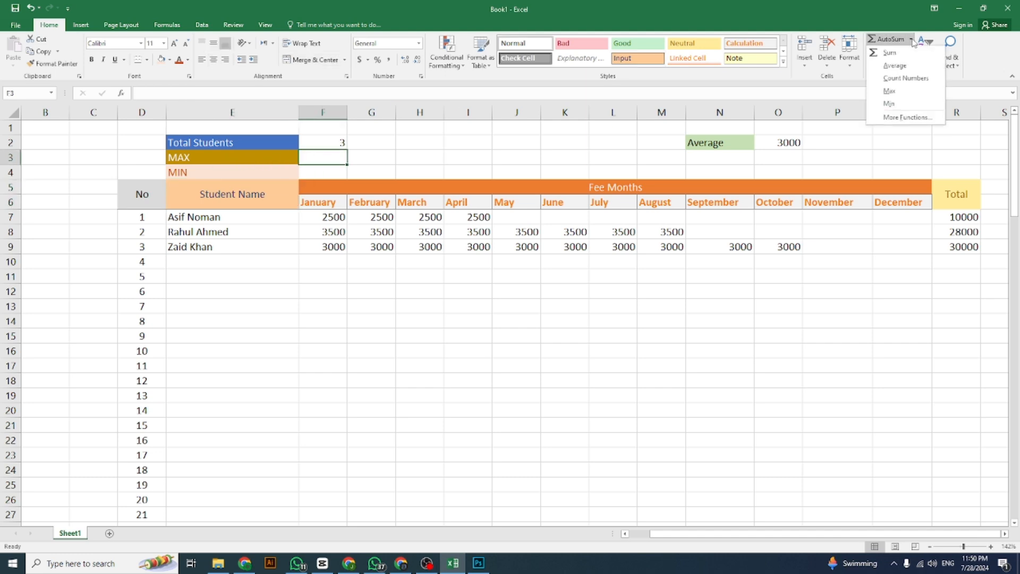
pyautogui.click(890, 91)
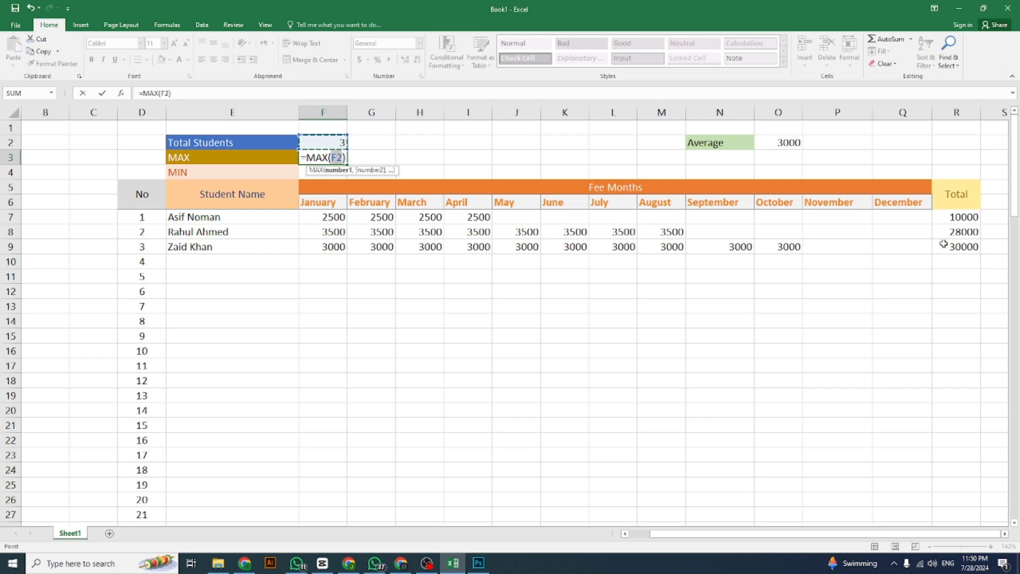
pyautogui.moveTo(953, 218); pyautogui.dragTo(968, 519)
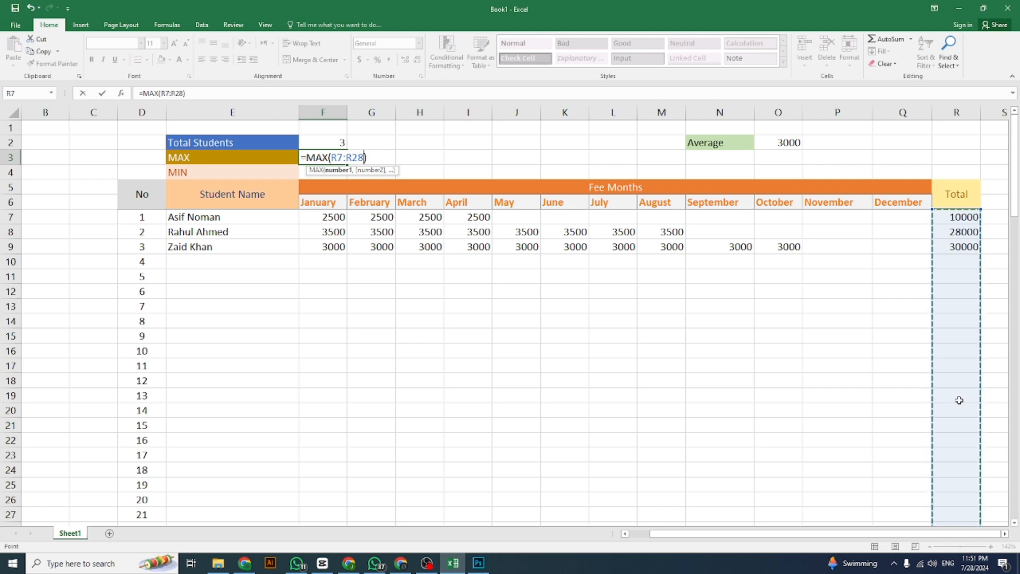
pyautogui.press('Return')
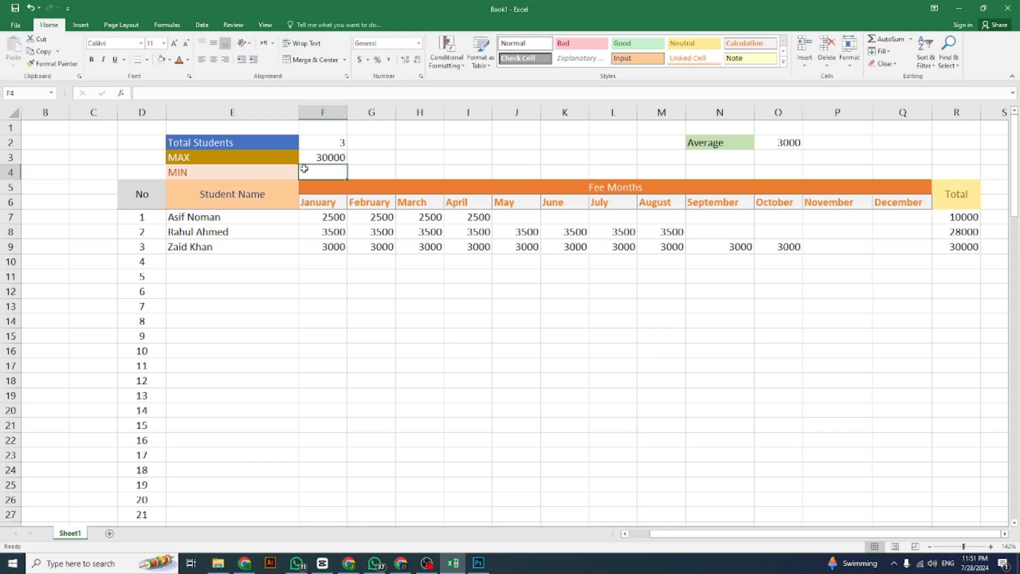
# Step: Use the AutoSum Min function in F4 to find the lowest total fee with =MIN(R7:R45)
pyautogui.click(911, 39)
pyautogui.click(895, 102)
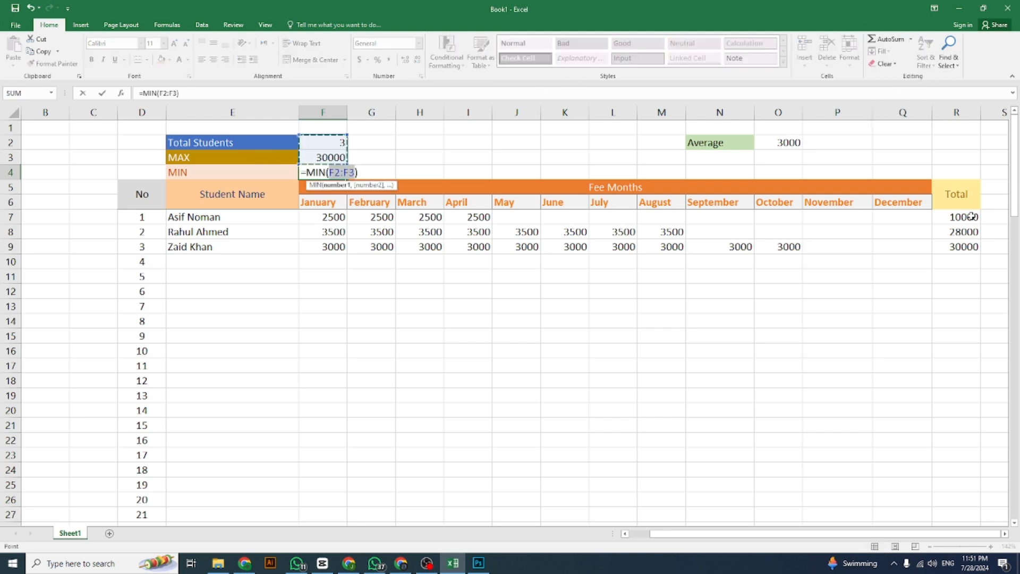
pyautogui.moveTo(956, 217); pyautogui.dragTo(933, 487)
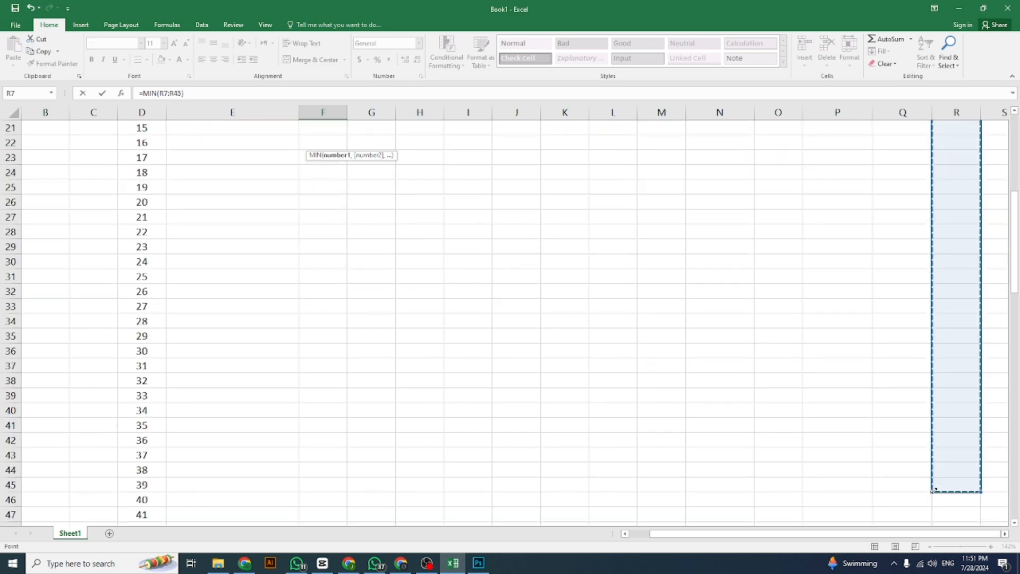
pyautogui.press('Return')
pyautogui.scroll(2, 409, 294)
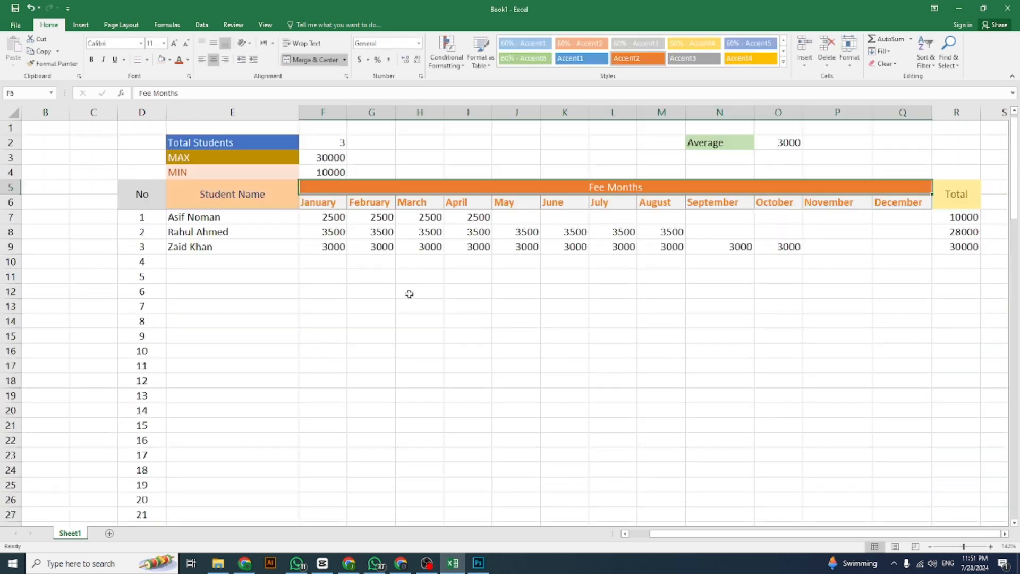